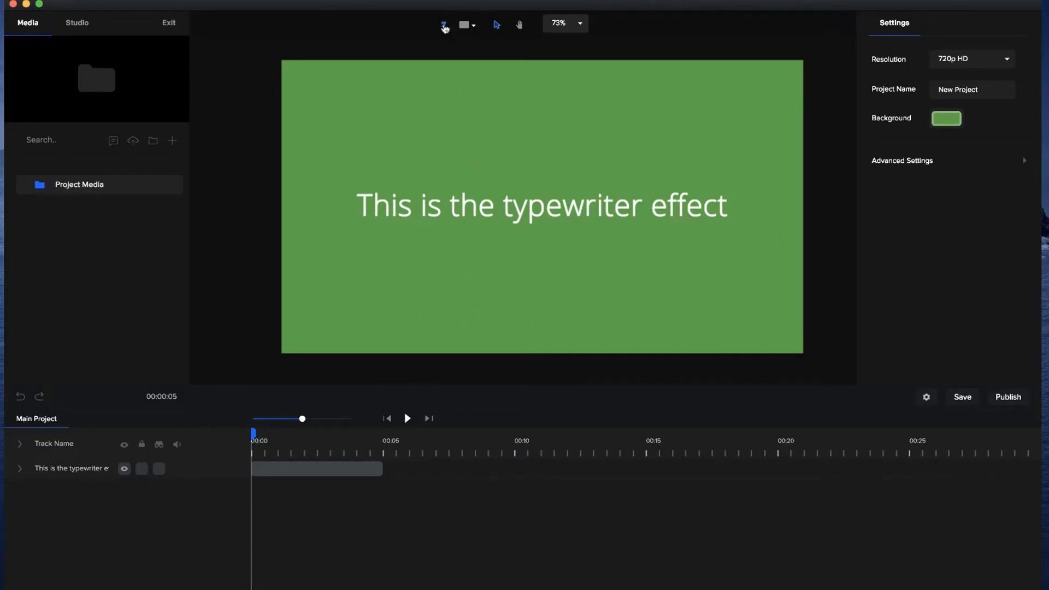
Apply the Typewriter text effect to the "This is the typewriter effect" text and preview the animation
left_click(407, 212)
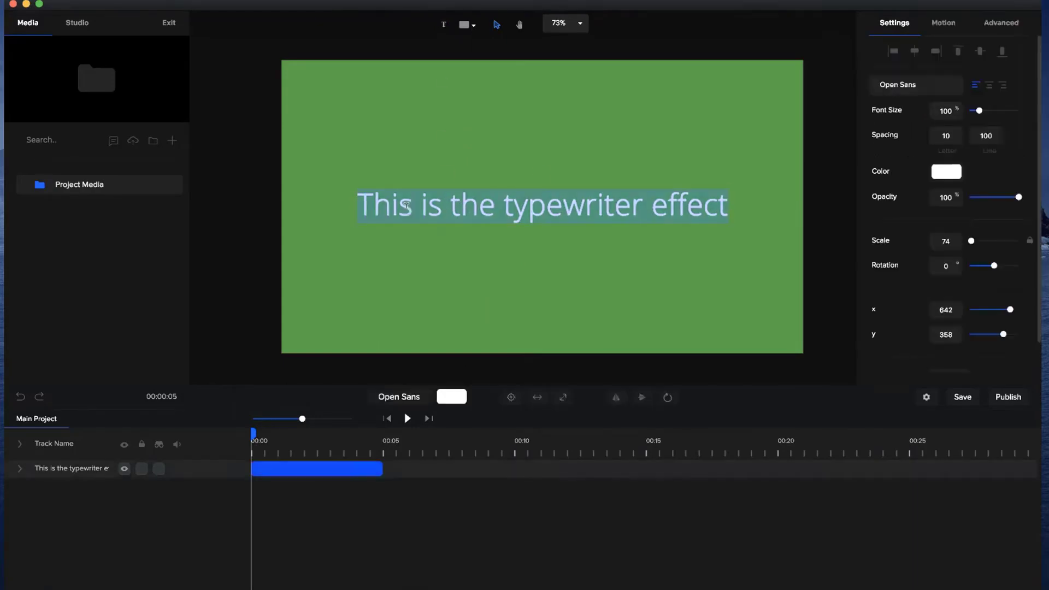
left_click(425, 253)
left_click(496, 210)
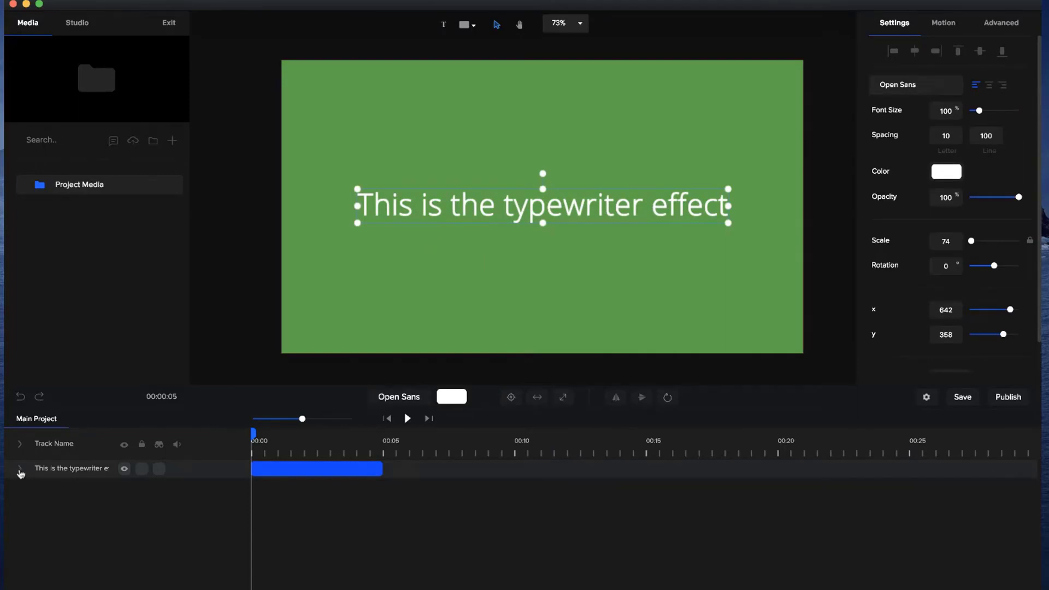
left_click(20, 470)
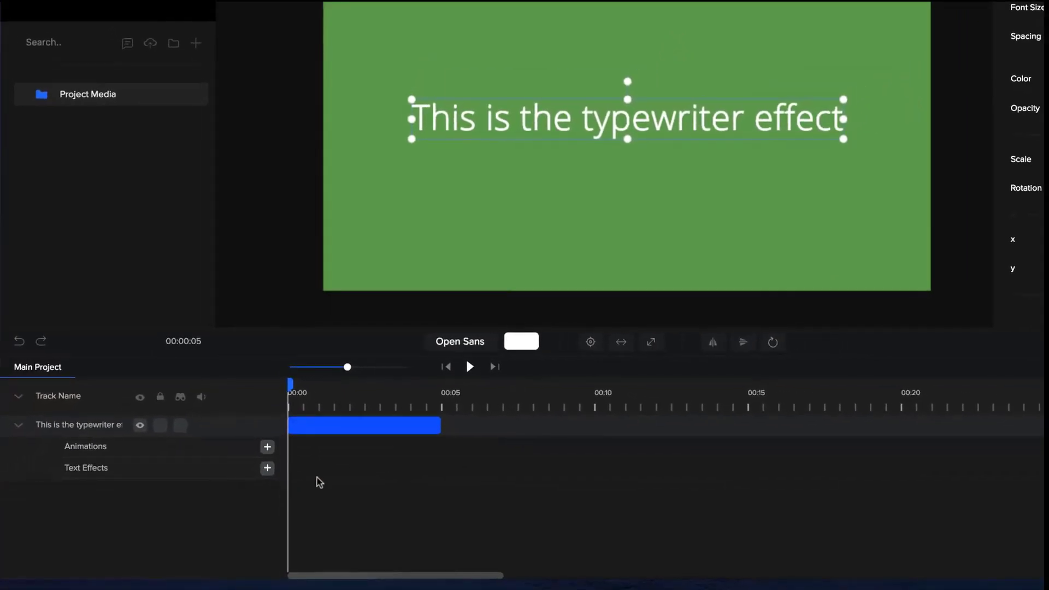
left_click(268, 469)
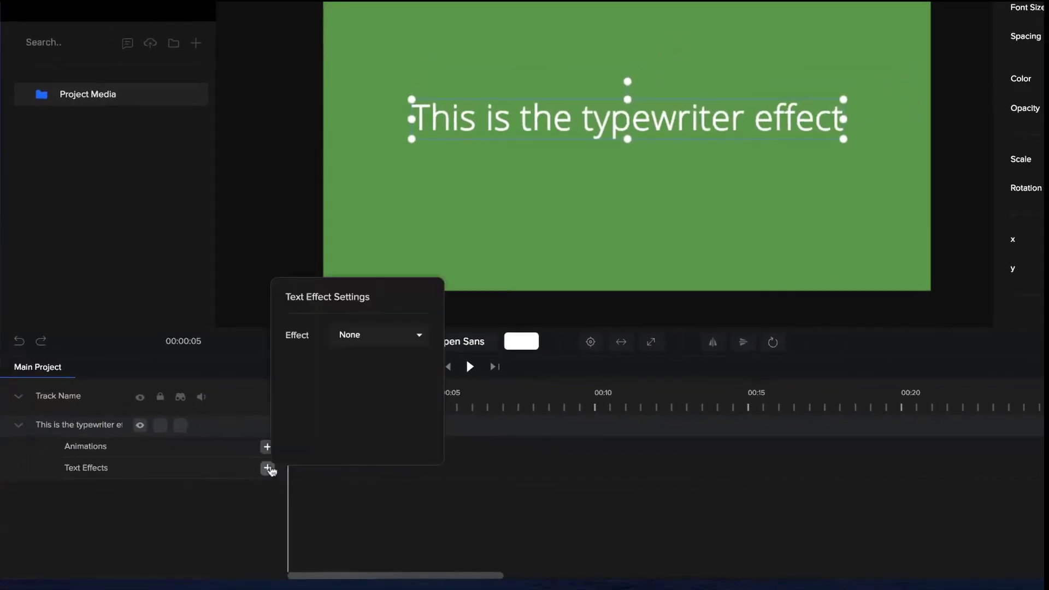
left_click(402, 338)
left_click(386, 399)
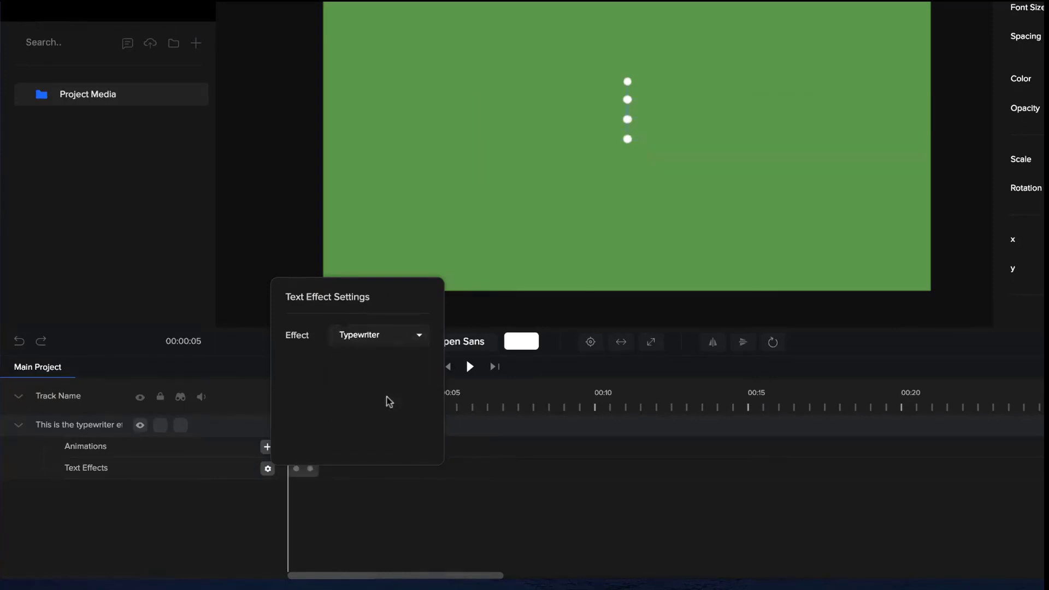
left_click(463, 370)
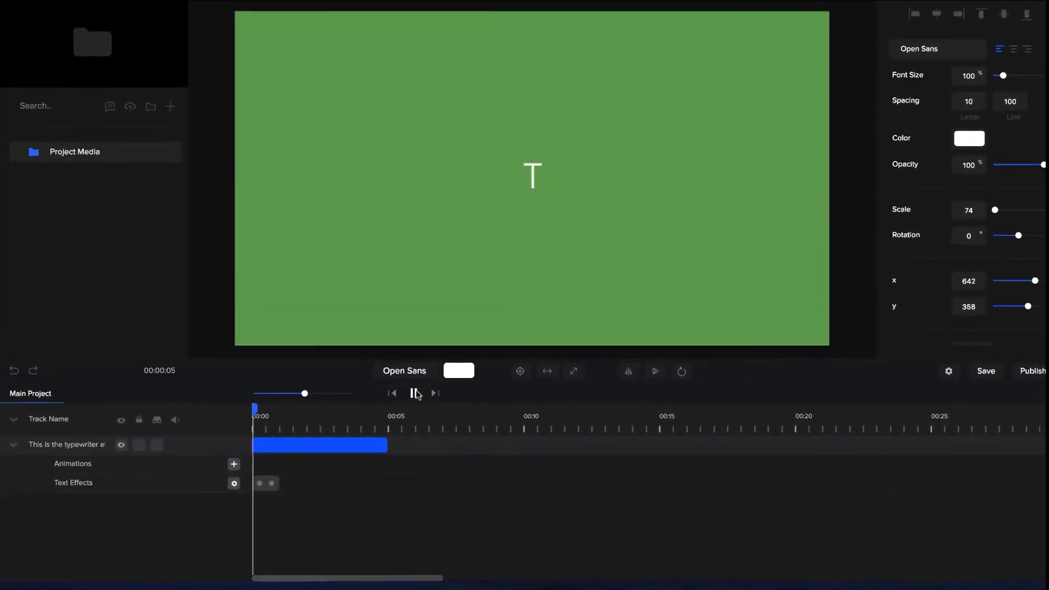
left_click(424, 389)
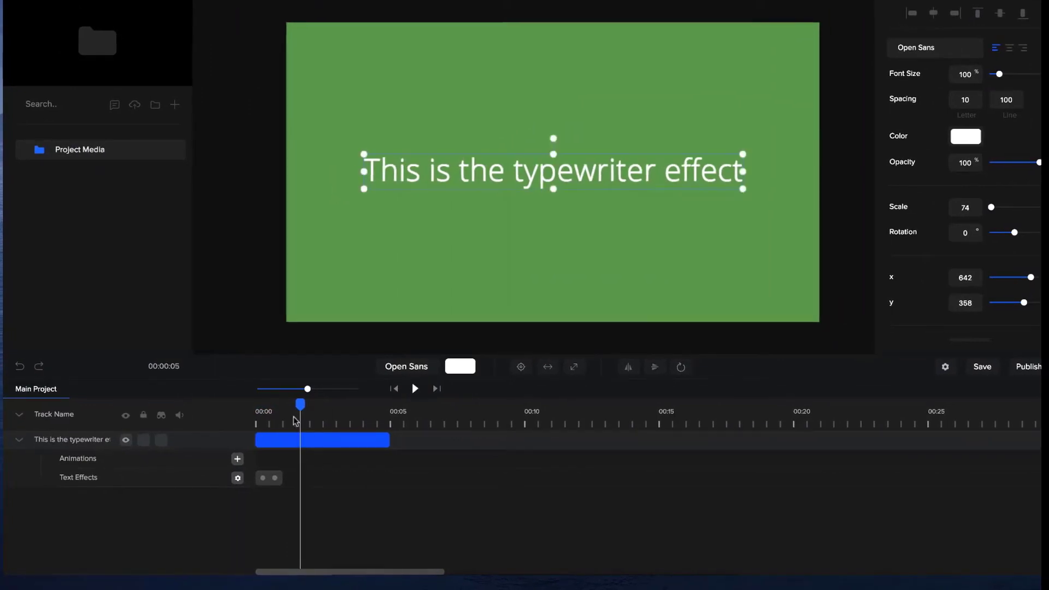
Extend the Typewriter effect to about 2 seconds on the timeline and play it back
left_click_drag(309, 388, 324, 389)
left_click_drag(283, 572, 268, 571)
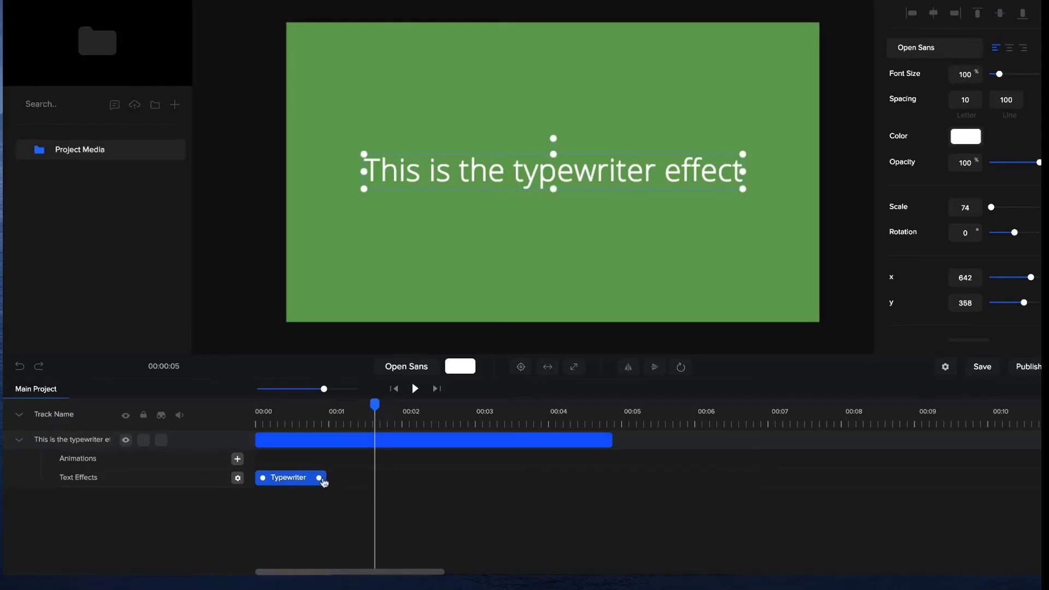
left_click_drag(321, 479, 402, 477)
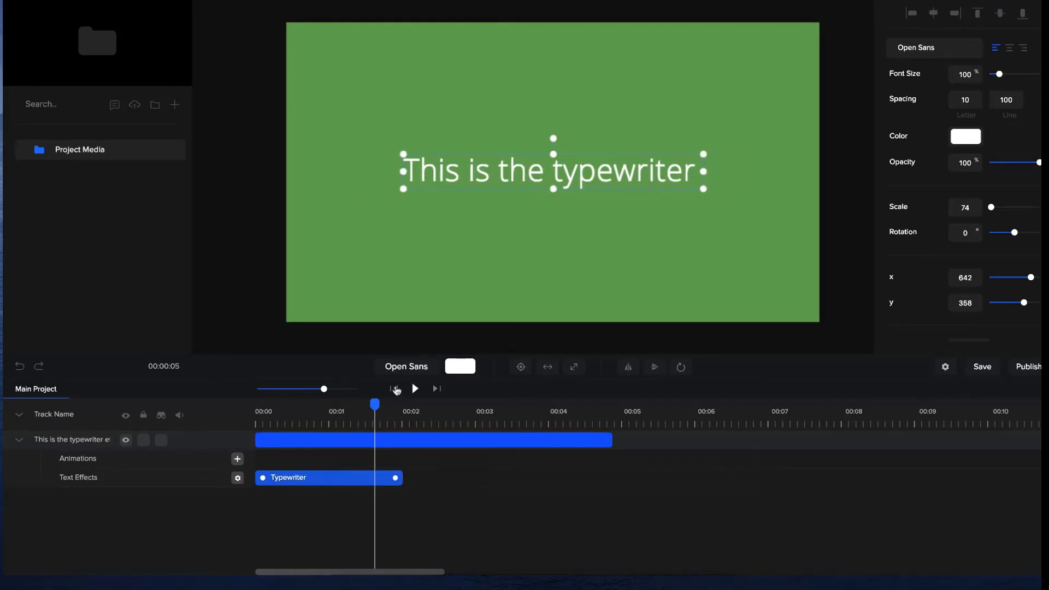
left_click(416, 389)
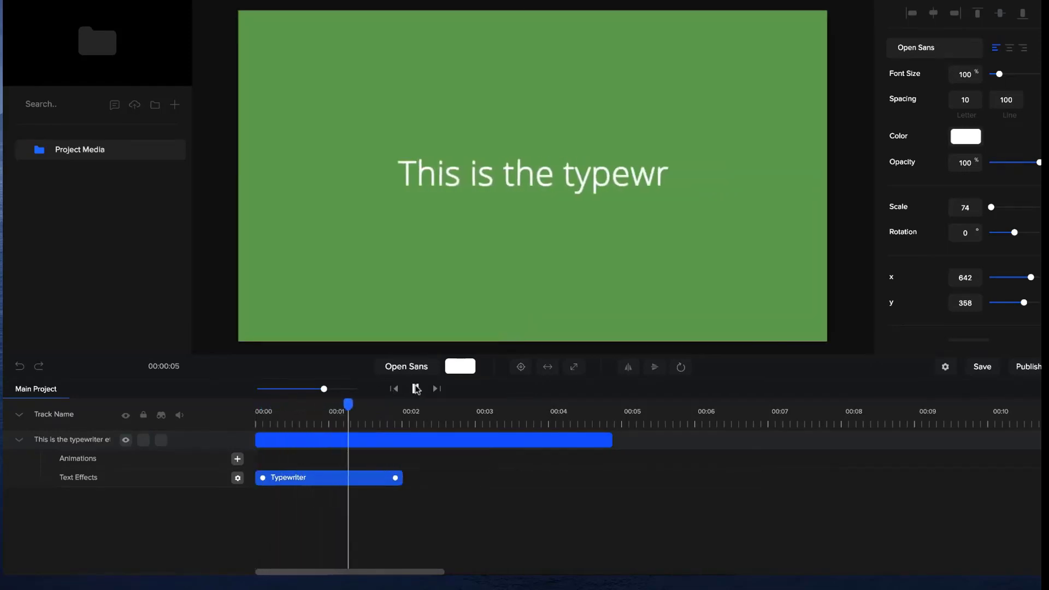
left_click(415, 389)
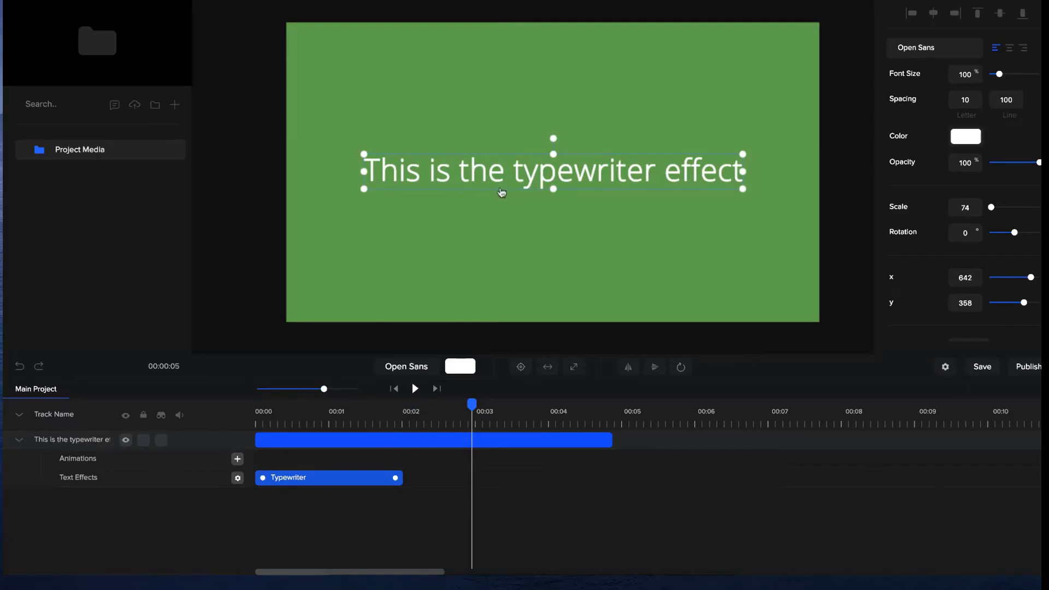
Set the typewriter text's anchor point to middle-left and play the animation from the beginning
left_click(684, 367)
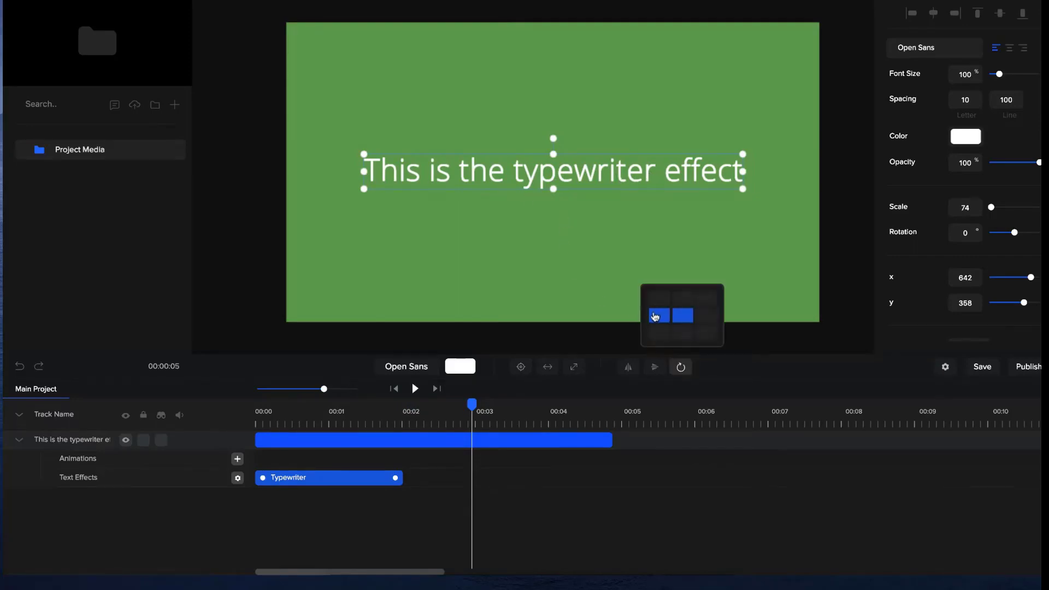
left_click(659, 317)
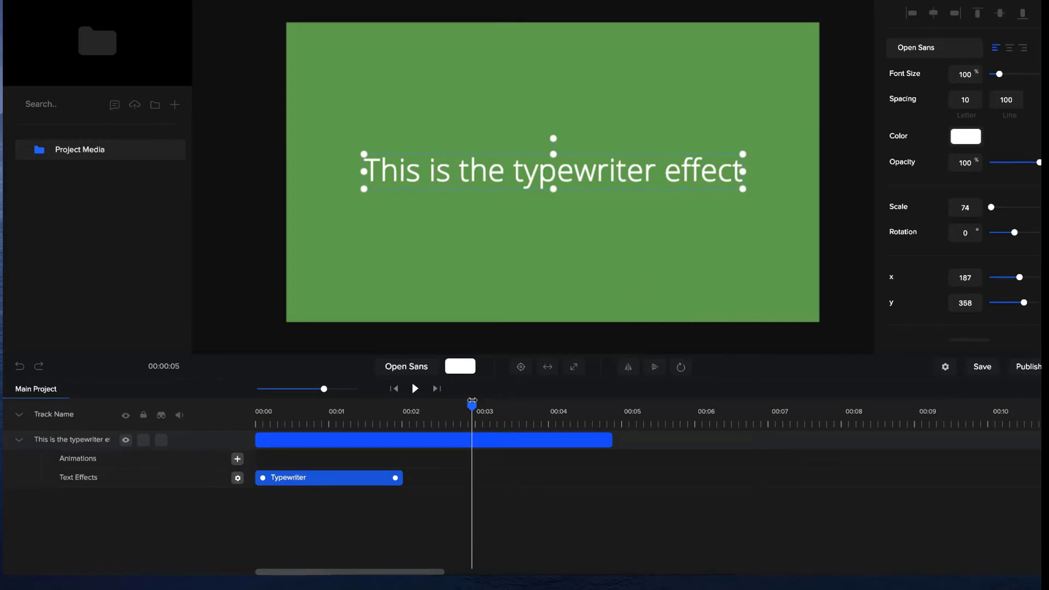
left_click_drag(399, 404, 216, 405)
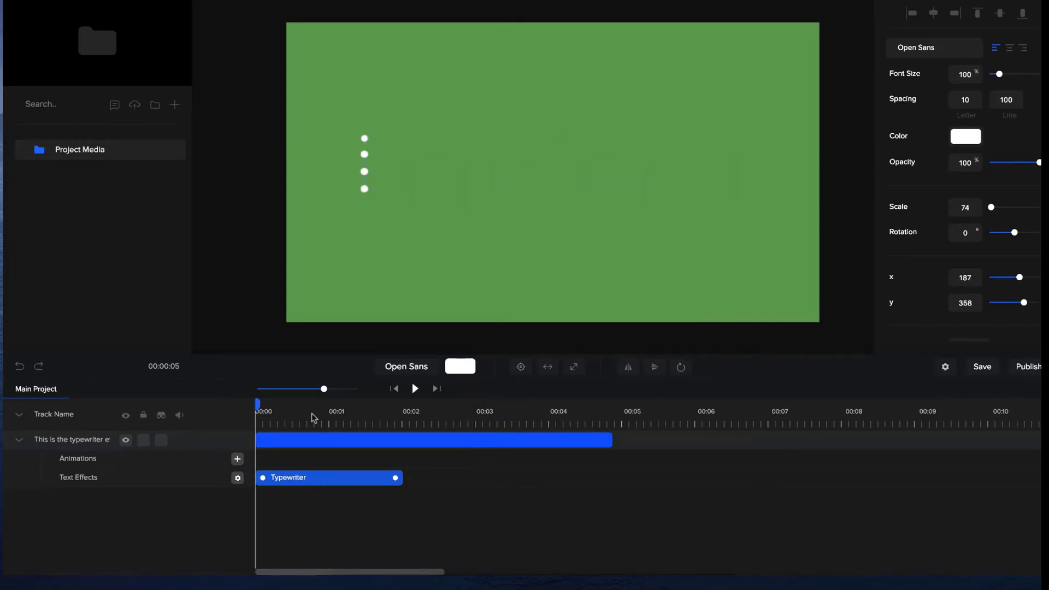
key("space")
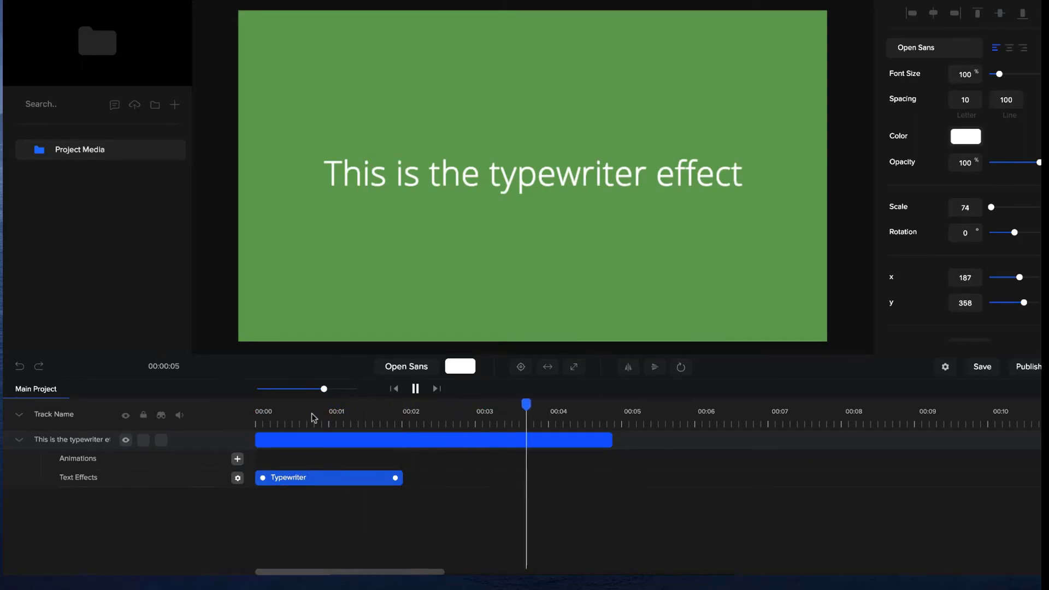
key("space")
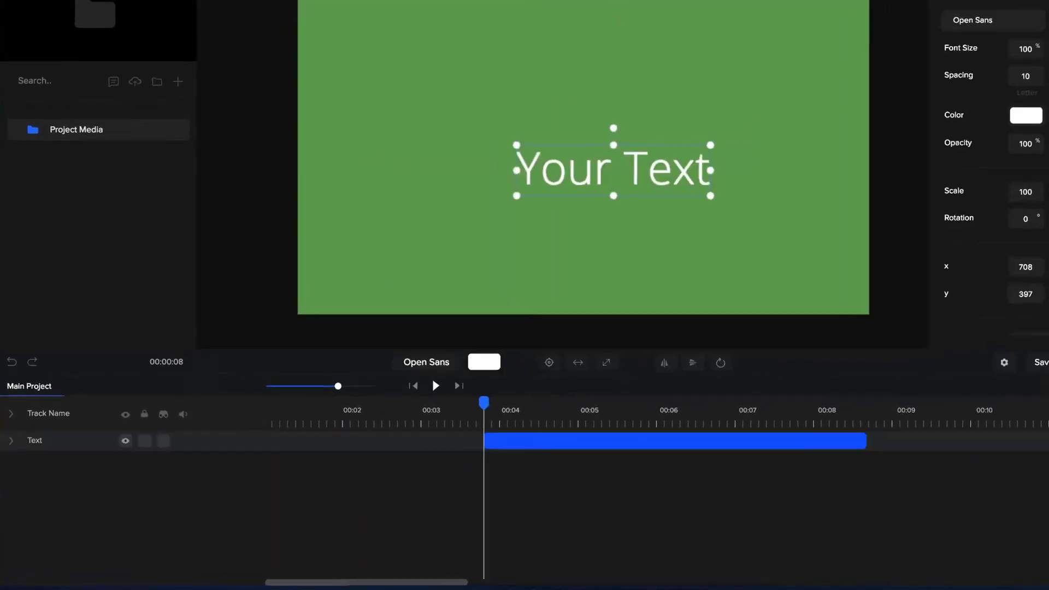
Move the "Your Text" clip to the start of the timeline and apply the Number Counter text effect to it
left_click_drag(495, 442, 242, 442)
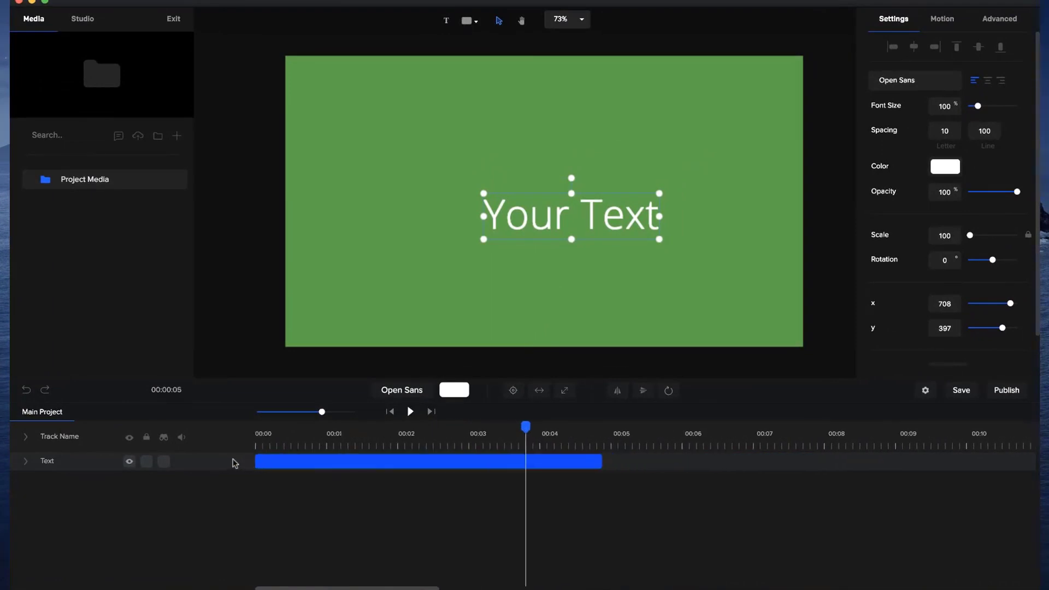
left_click(390, 412)
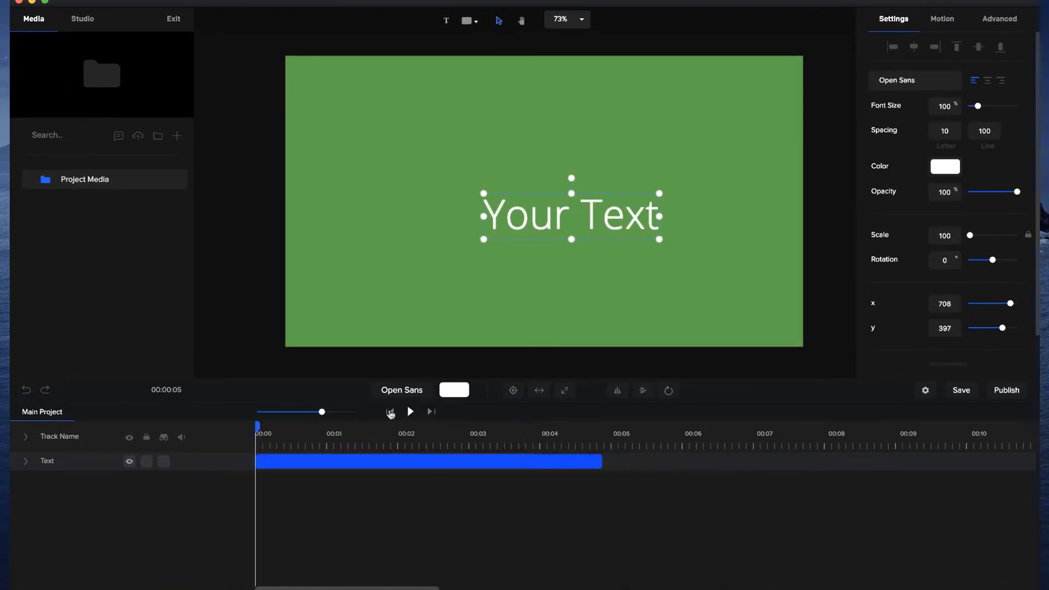
left_click(28, 463)
left_click(236, 498)
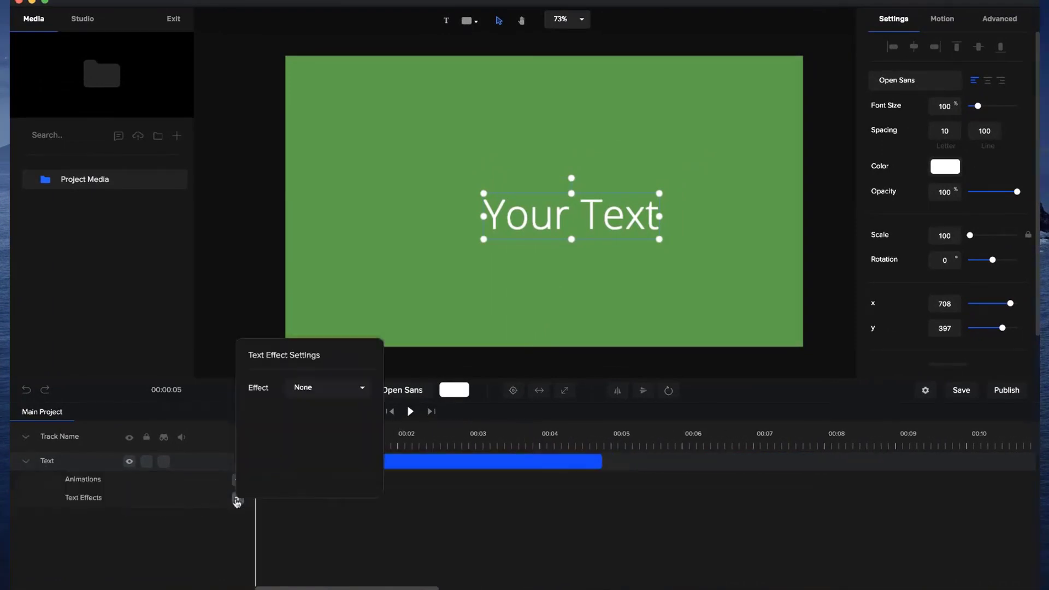
left_click(343, 392)
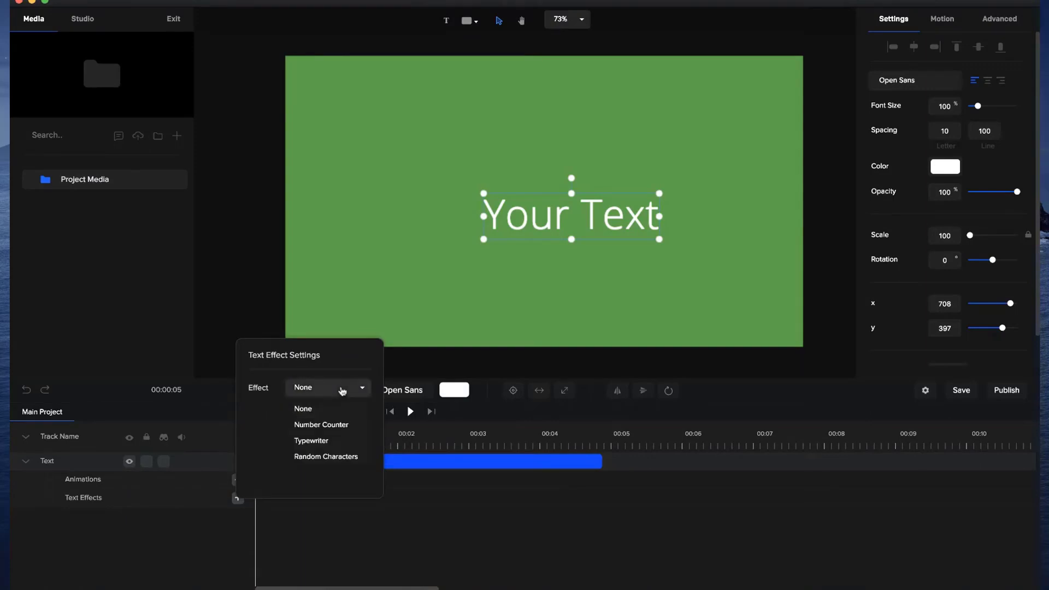
left_click(336, 426)
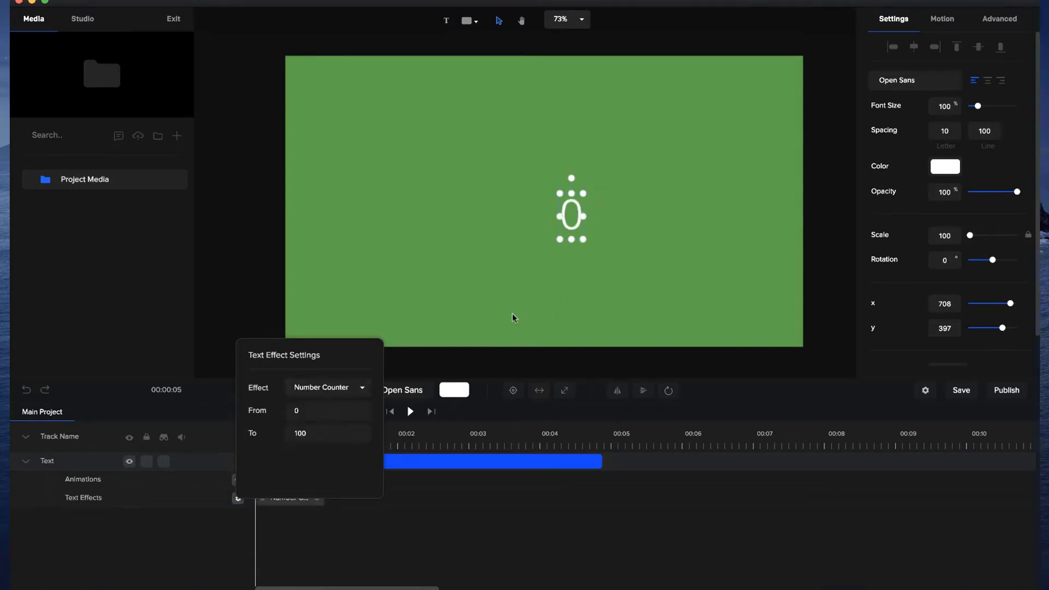
Center the text on the canvas and set the Number Counter effect to count from 50 to 24765
left_click(513, 391)
left_click(269, 501)
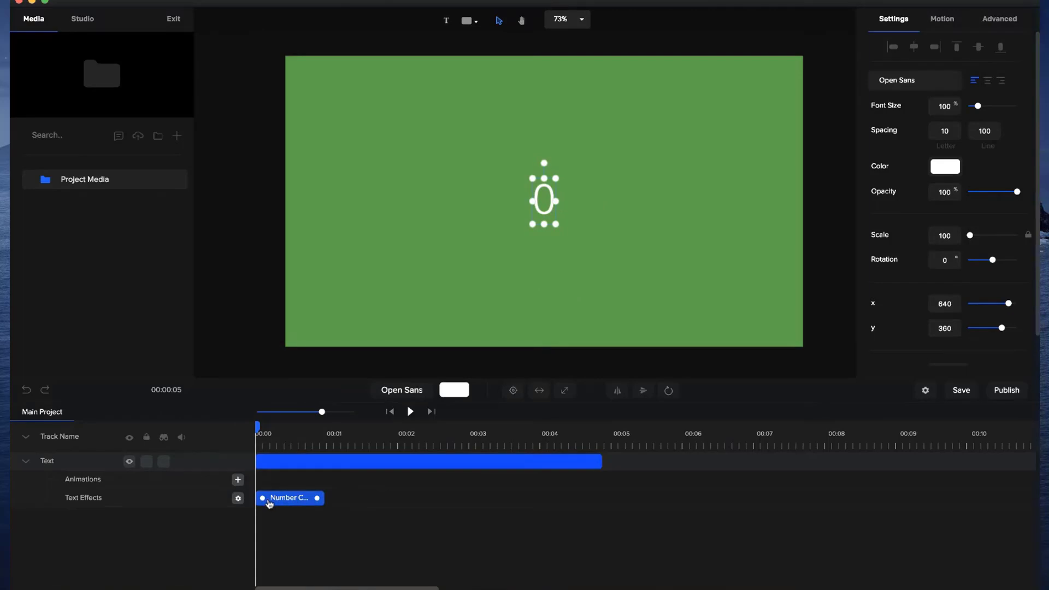
left_click(237, 499)
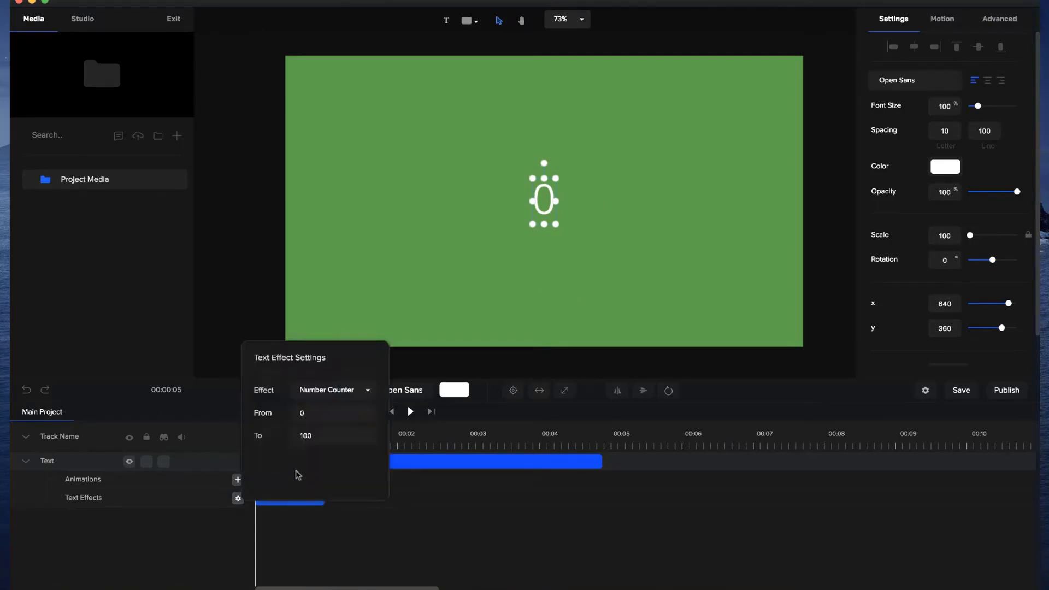
double_click(309, 411)
type("50")
left_click(325, 432)
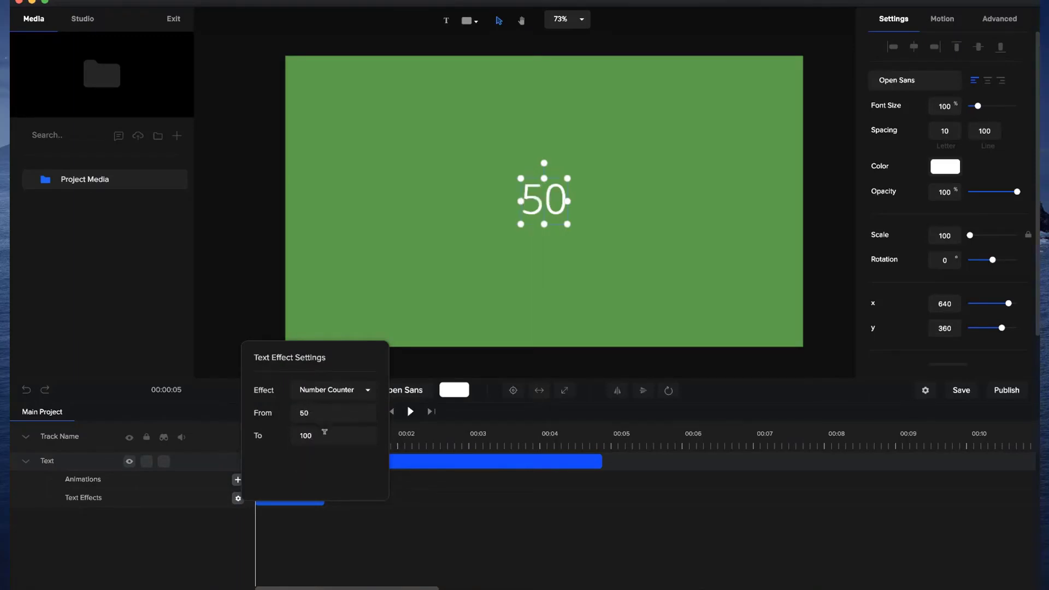
double_click(324, 431)
type("24")
type("567")
left_click(384, 535)
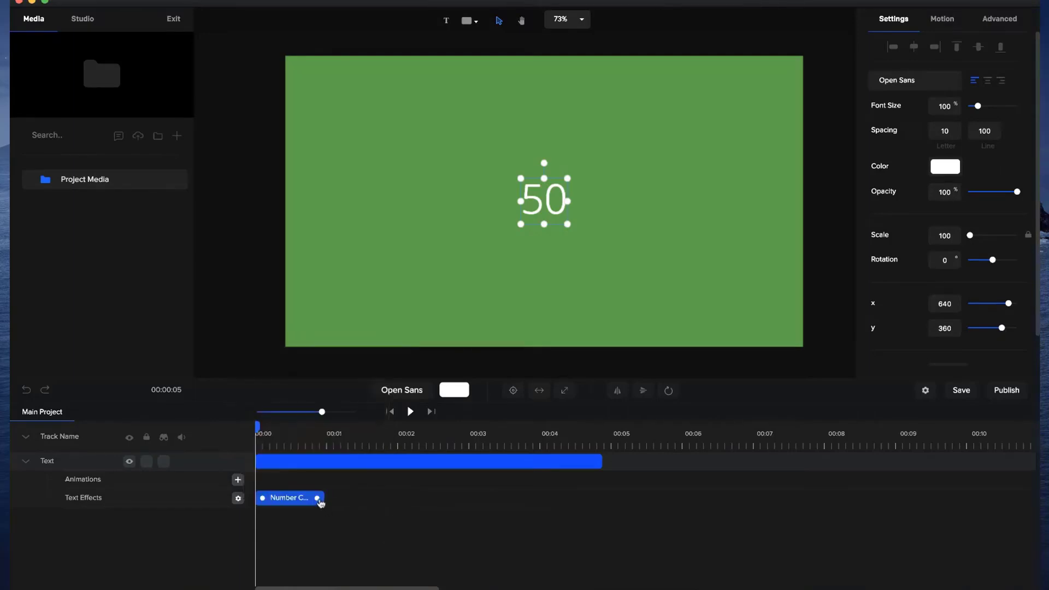
Extend the Number Counter effect to about 3 seconds on the timeline and play it back
left_click_drag(321, 503, 460, 486)
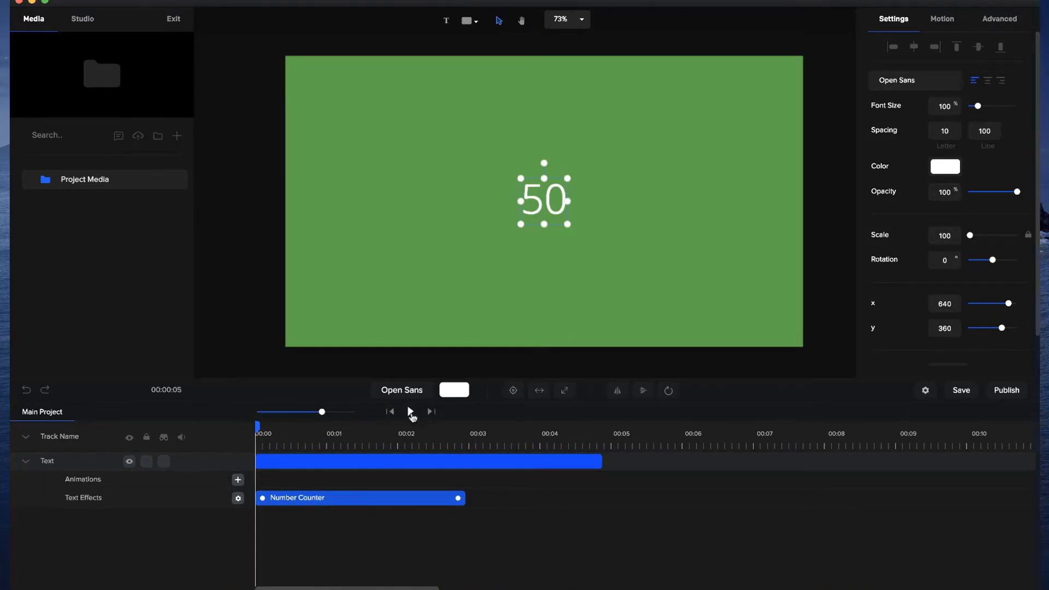
left_click(411, 413)
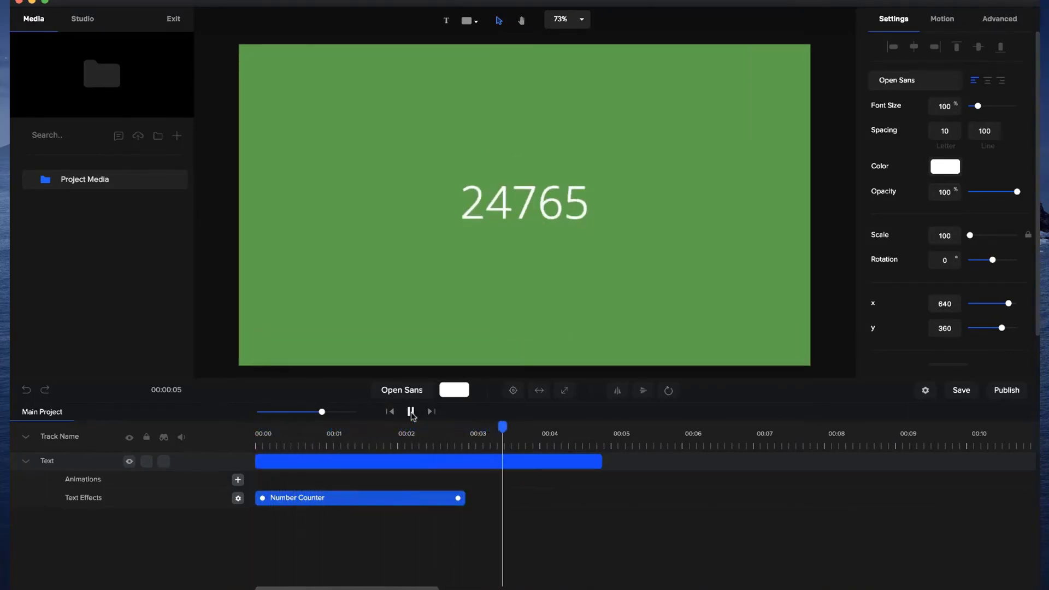
left_click(411, 413)
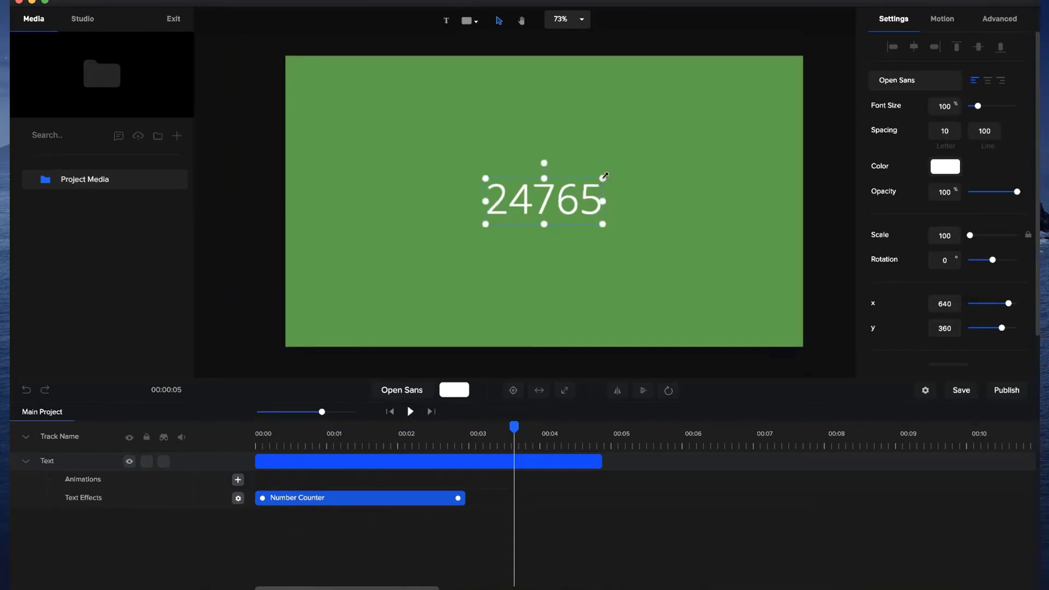
Restyle the counter text in Bebas Neue at a scale of about 233, centered on the canvas
left_click_drag(603, 178, 740, 102)
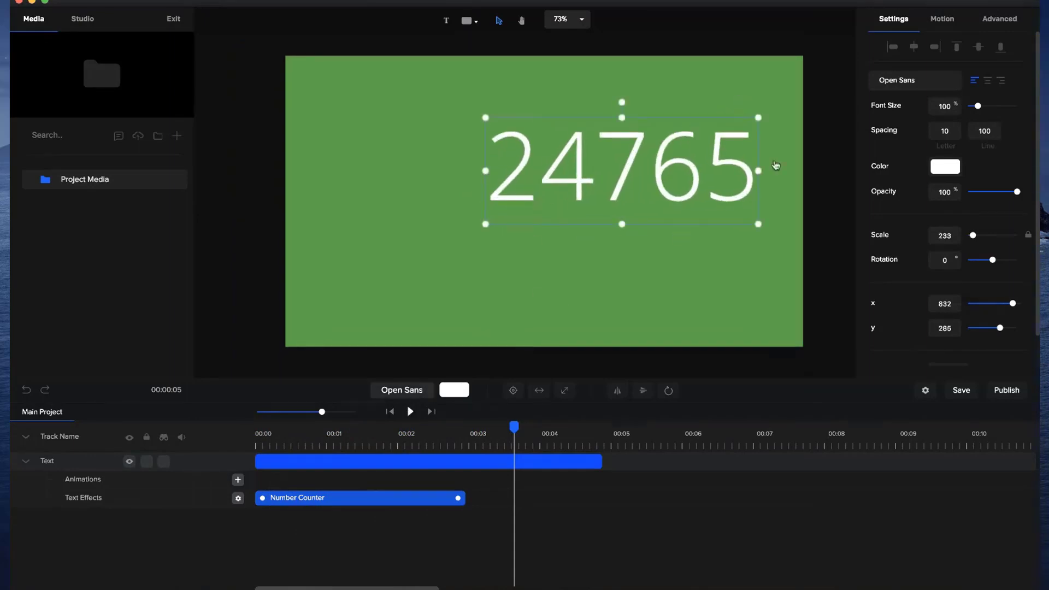
left_click(897, 82)
left_click(884, 108)
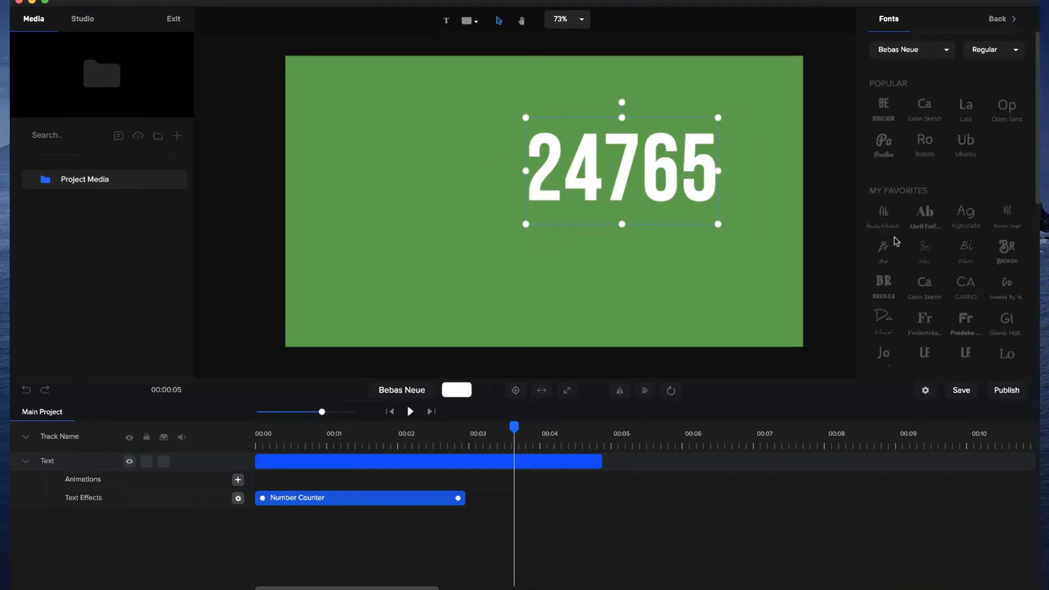
left_click(515, 390)
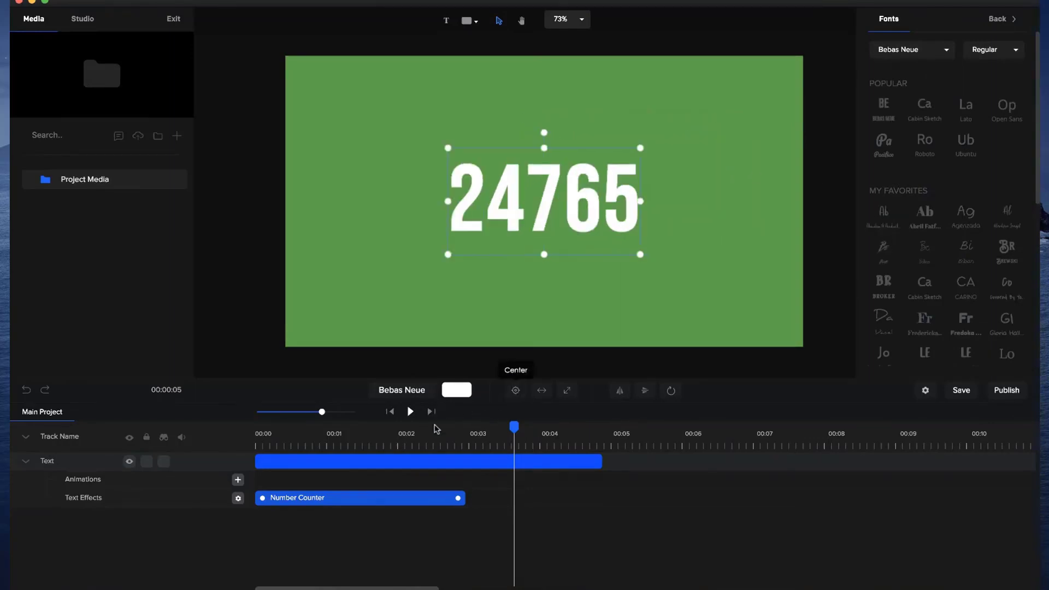
Play the restyled number counter animation from the start of the timeline
left_click(390, 412)
left_click(411, 412)
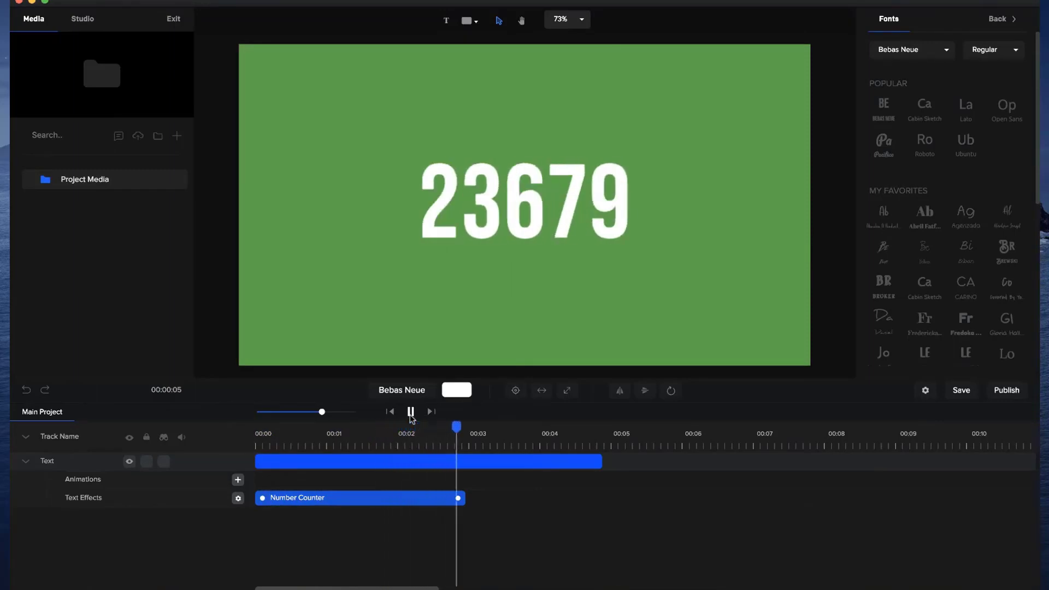
left_click(542, 257)
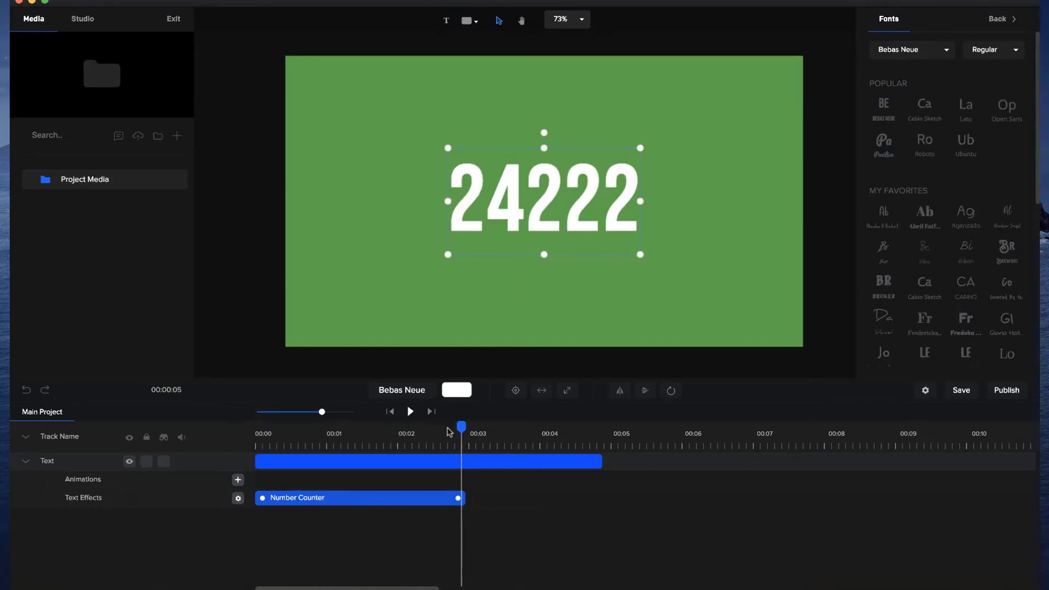
Delete the number counter text clip from the timeline
left_click(407, 463)
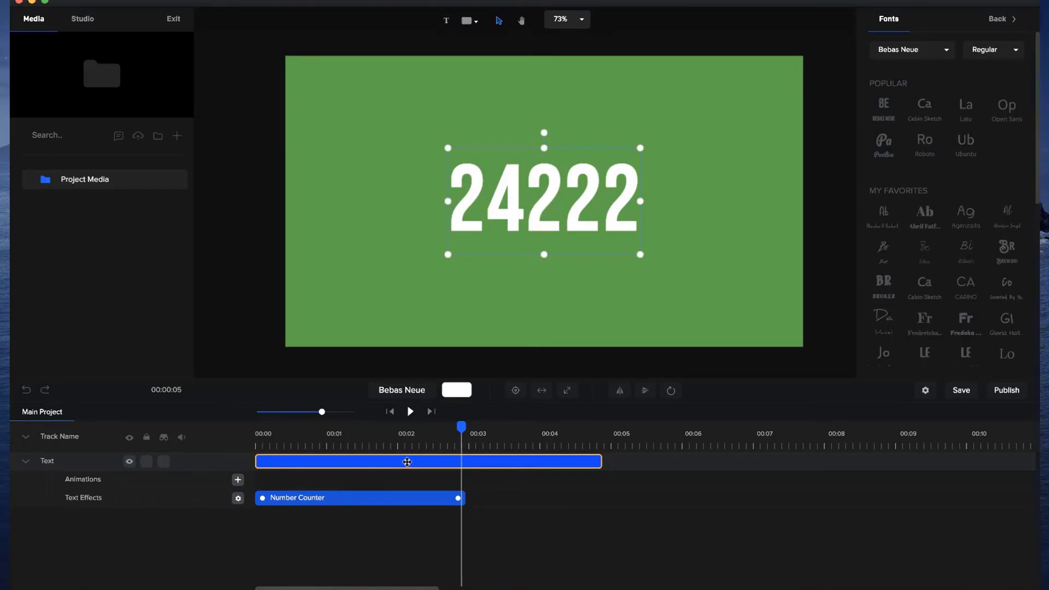
key("Delete")
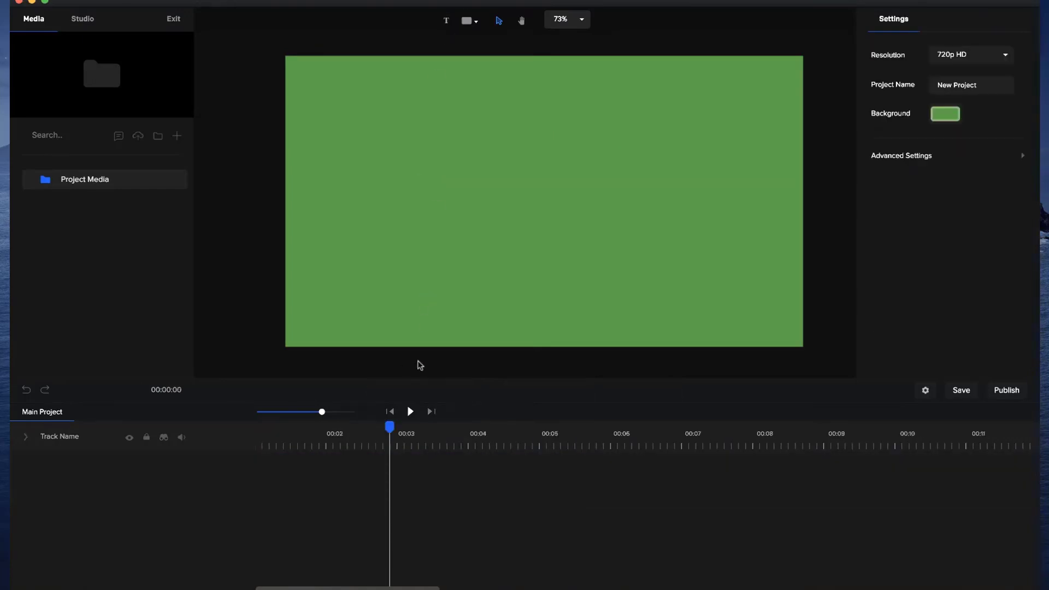
Add a text clip at the start of the timeline reading THIS IS COOL
left_click(392, 412)
left_click(446, 22)
left_click_drag(569, 231, 552, 212)
double_click(552, 212)
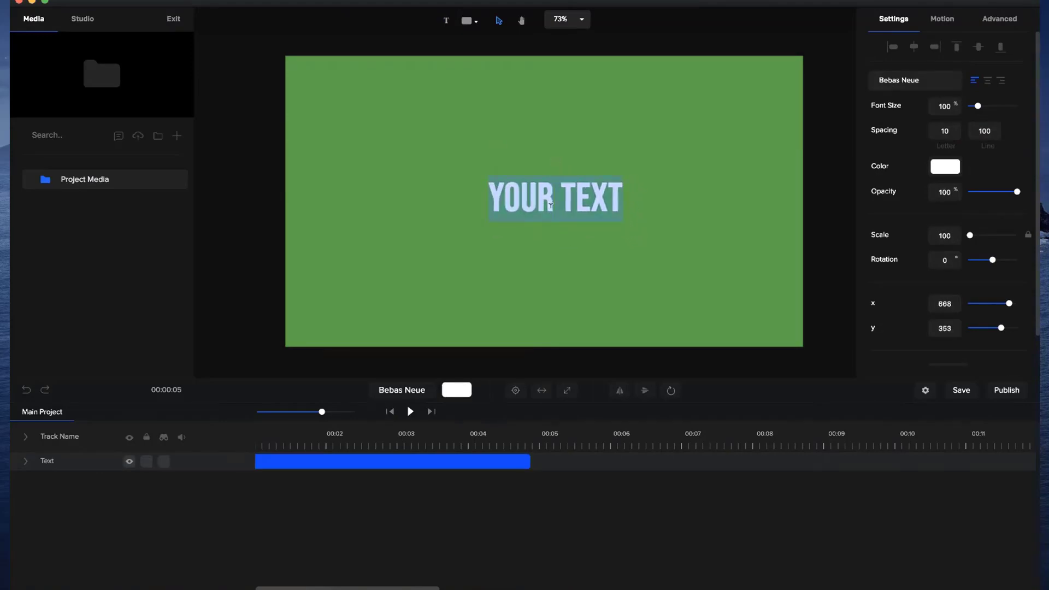
type("THIS IS COOL")
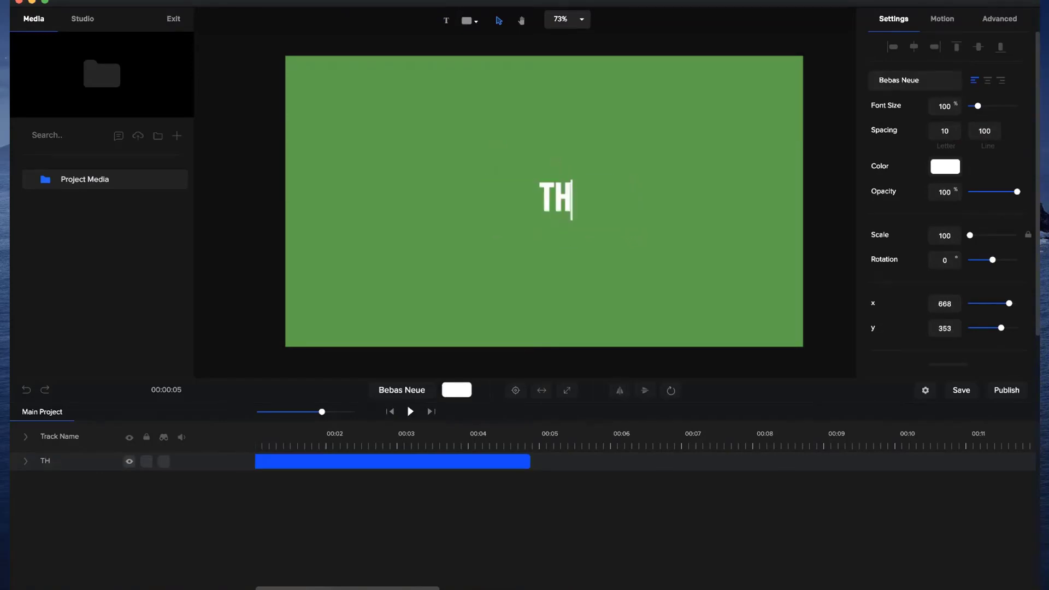
left_click(573, 227)
Enlarge the THIS IS COOL text to a scale of about 152 and center it on the canvas
left_click(556, 190)
left_click_drag(477, 223, 396, 246)
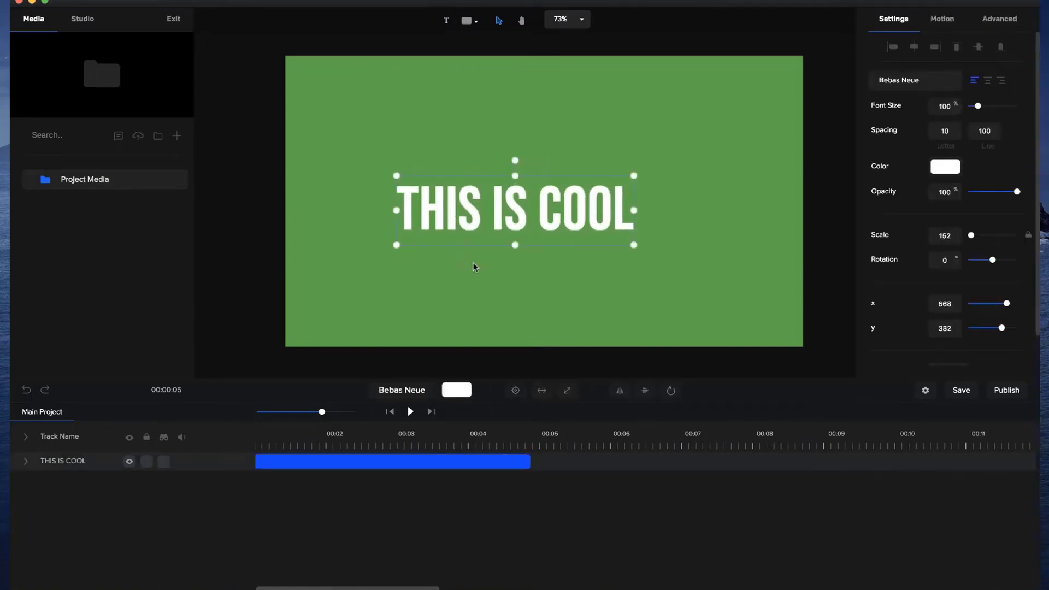
left_click(515, 390)
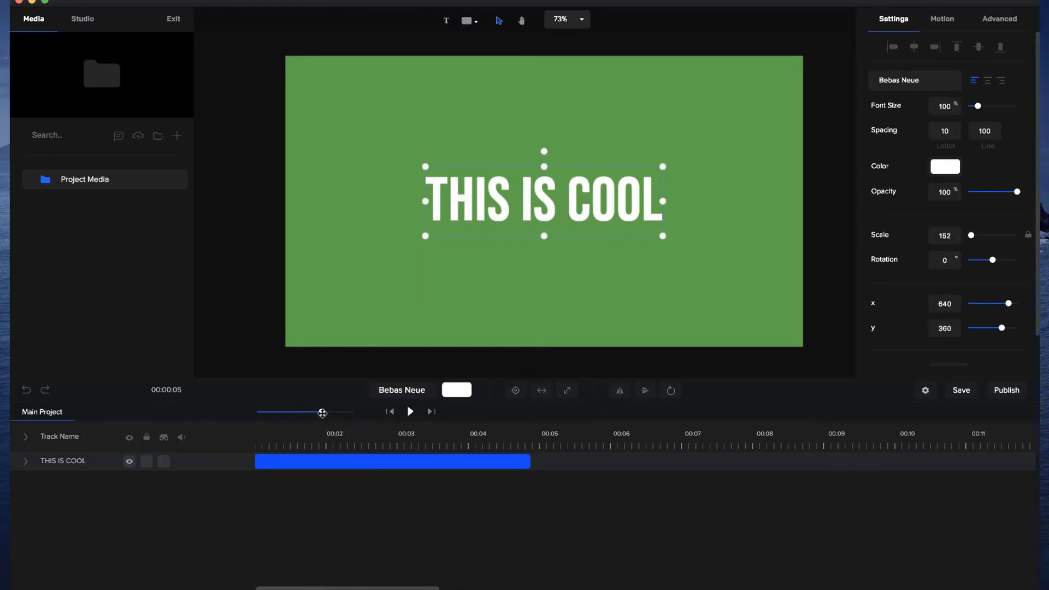
Apply the Random Characters text effect to the THIS IS COOL clip and play it back from the start
left_click_drag(322, 412, 342, 411)
left_click(337, 458)
scroll(273, 458, "left", 2)
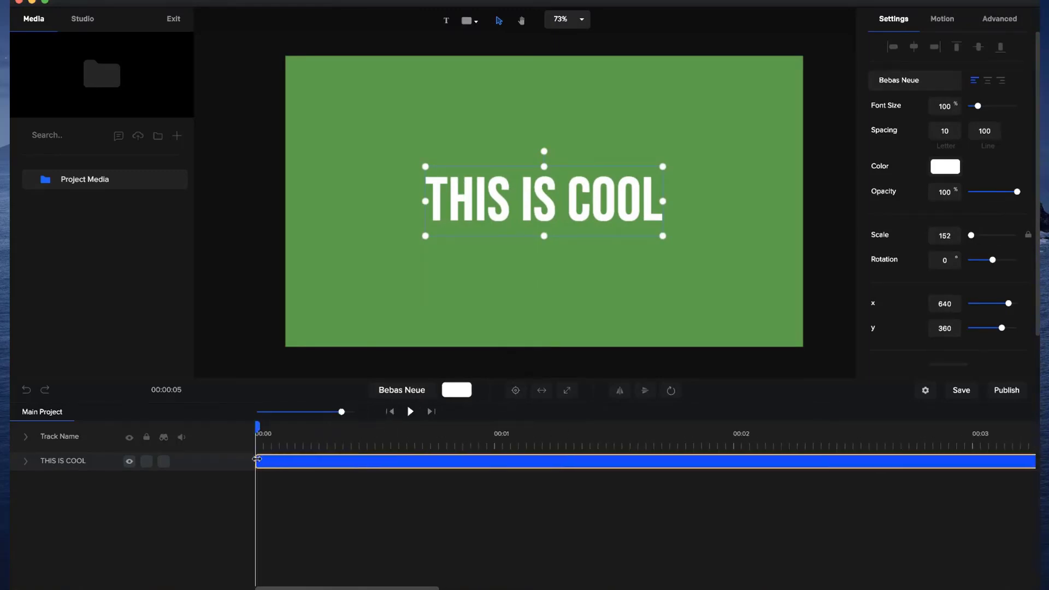
left_click(26, 461)
left_click(236, 498)
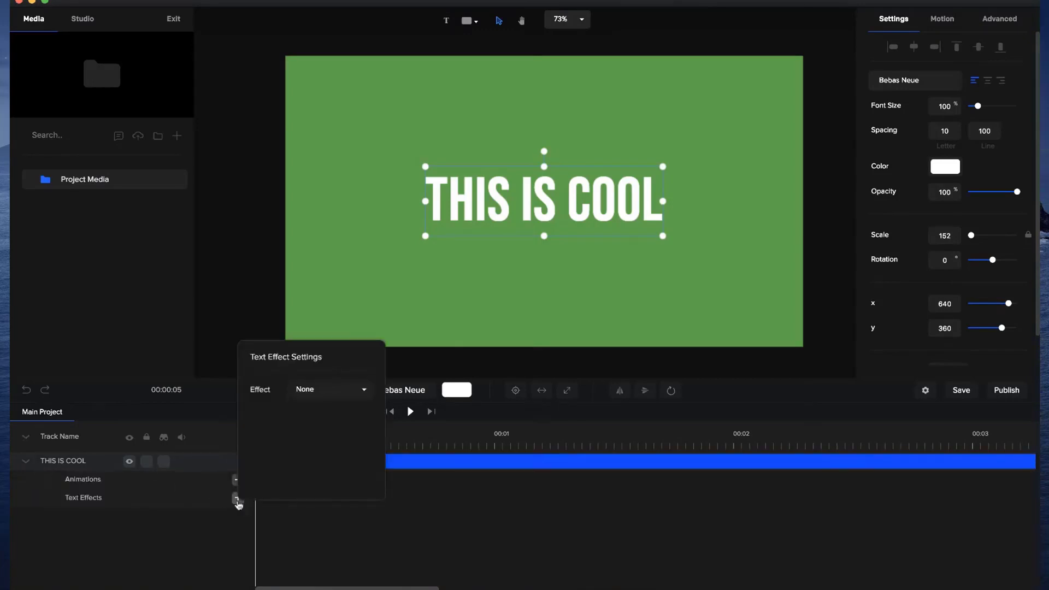
left_click(353, 389)
left_click(331, 459)
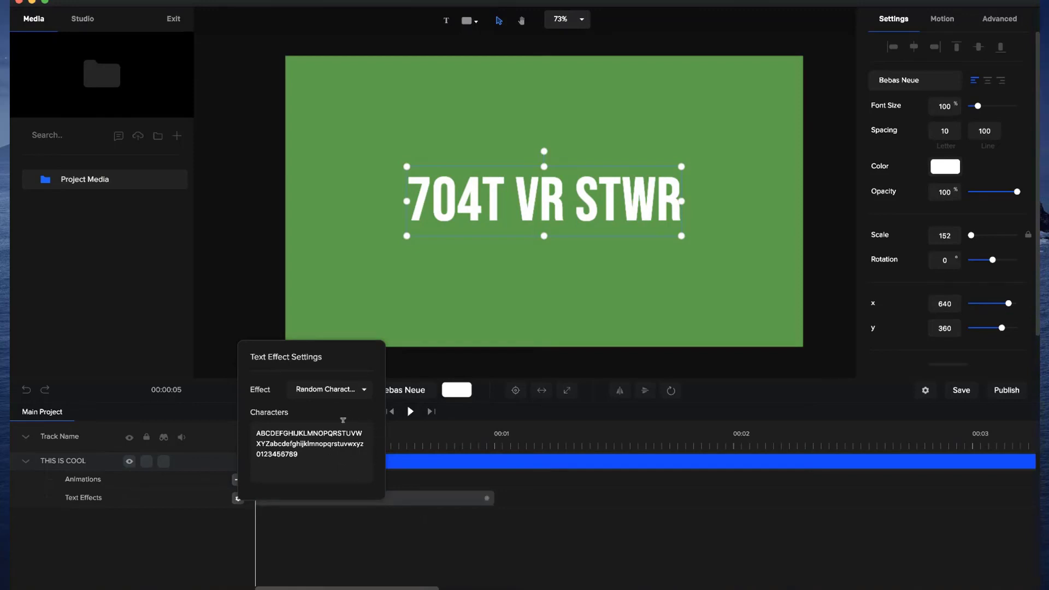
left_click(334, 522)
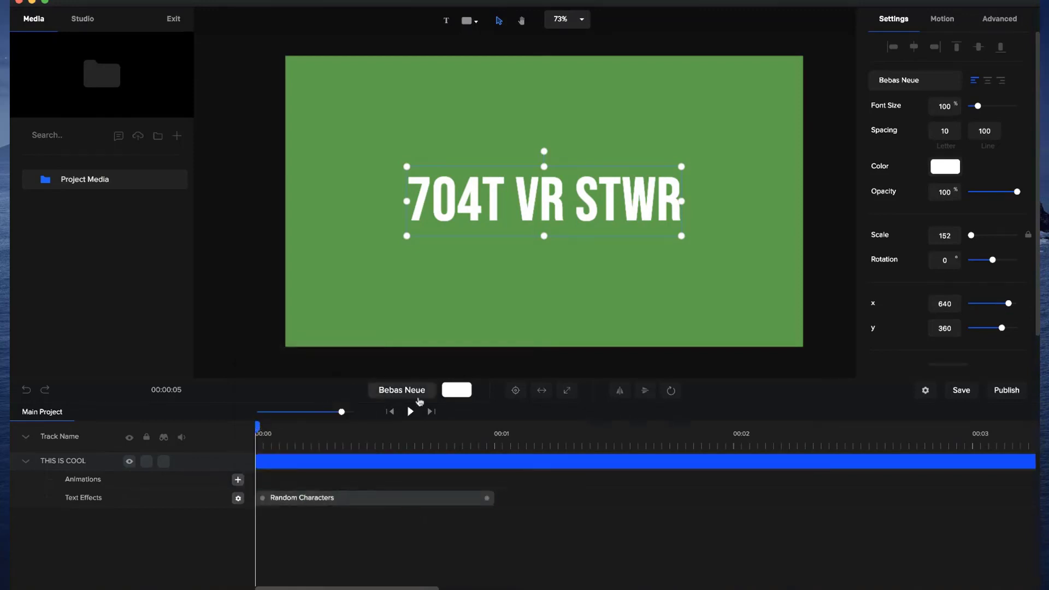
left_click(411, 412)
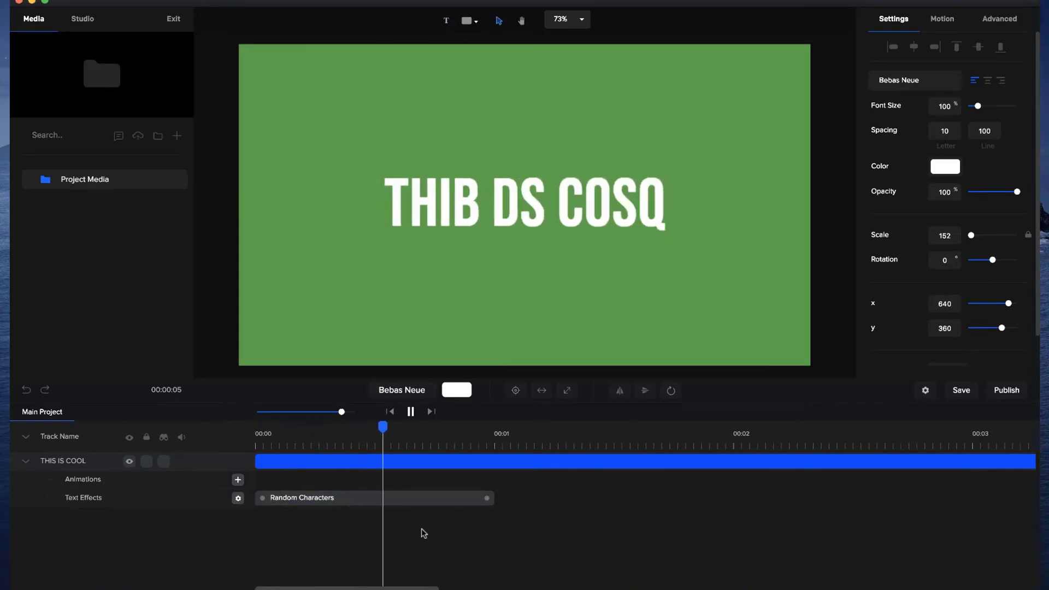
key("space")
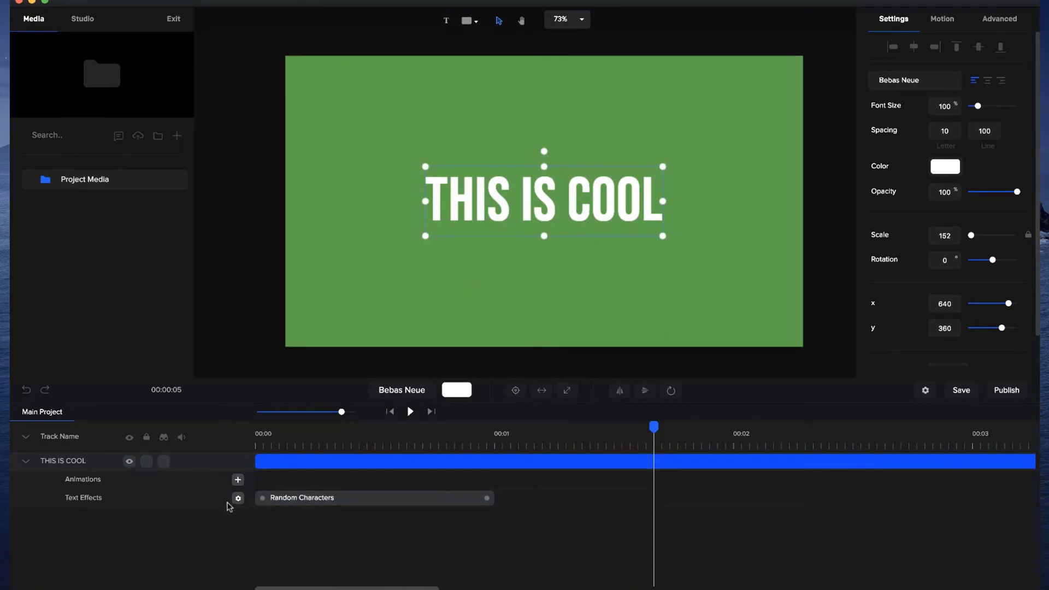
Replace the Random Characters effect's character set with the symbols %£@&*(^%$£@!^%^(*&T%$%£@
left_click(306, 499)
left_click(237, 499)
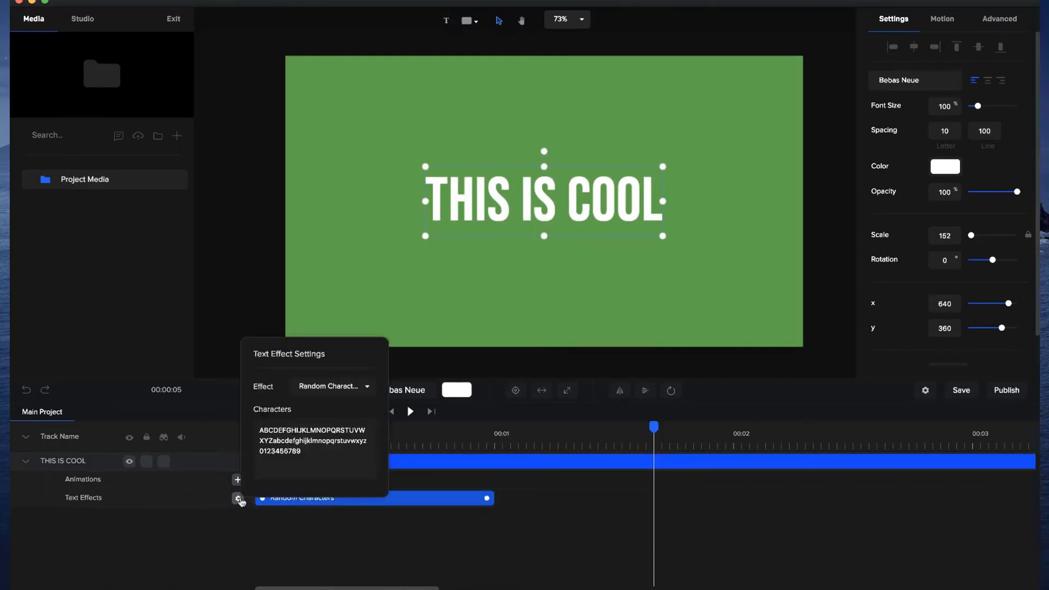
left_click(304, 444)
left_click_drag(302, 451, 255, 423)
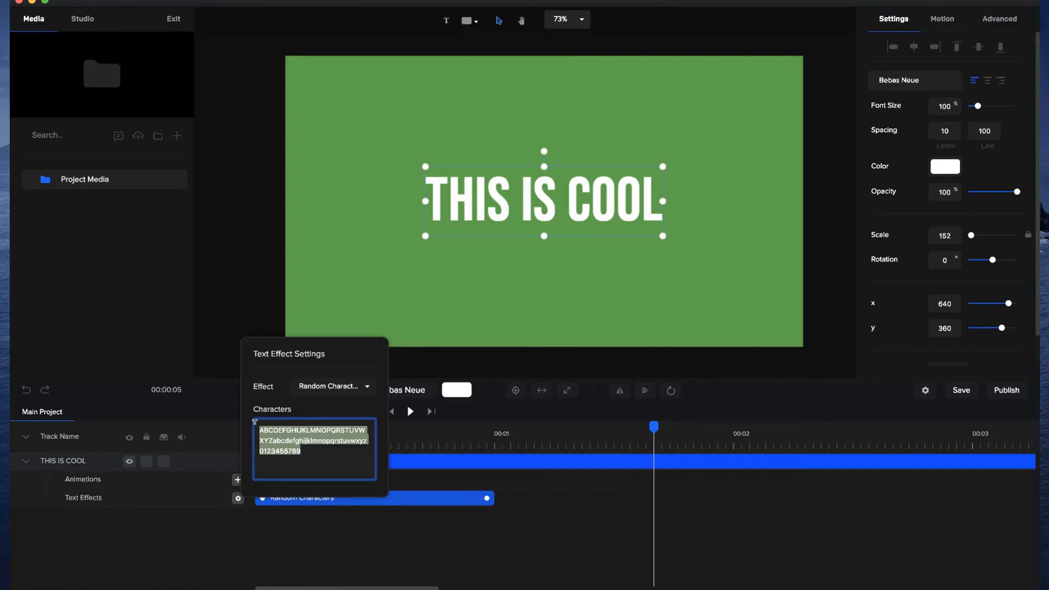
type("%£@&*(^%$£@!^%^(*&T%$%£@")
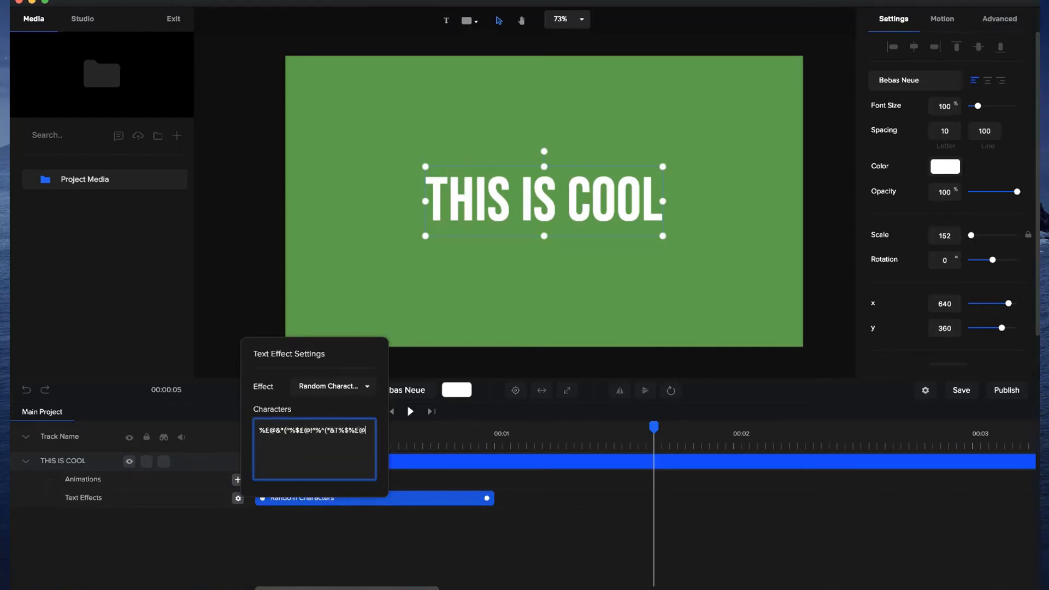
left_click(532, 317)
Play the symbol-based Random Characters animation from the start of the timeline
left_click(390, 412)
left_click(409, 412)
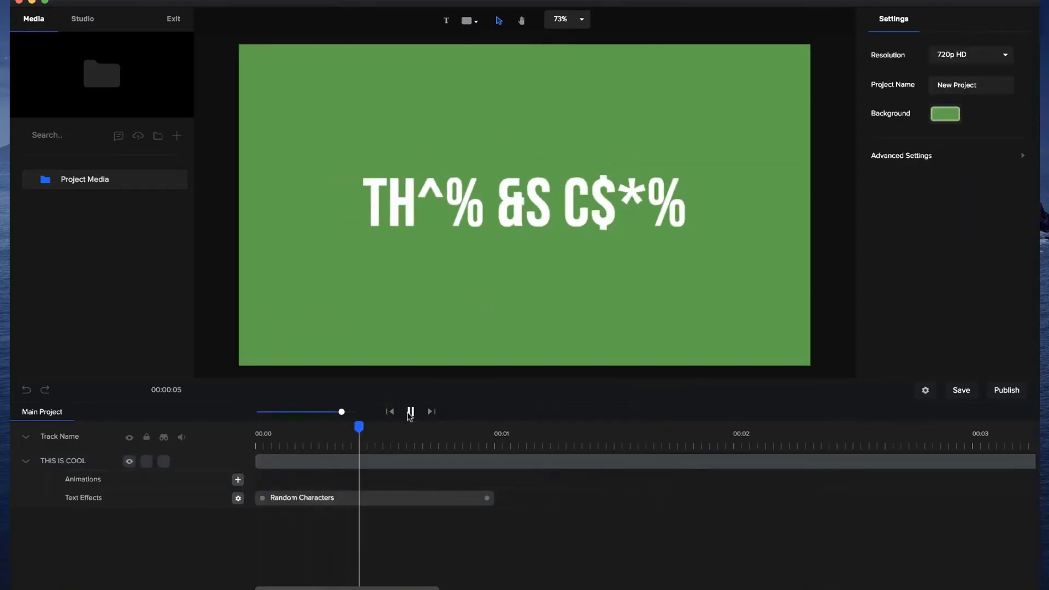
left_click(410, 412)
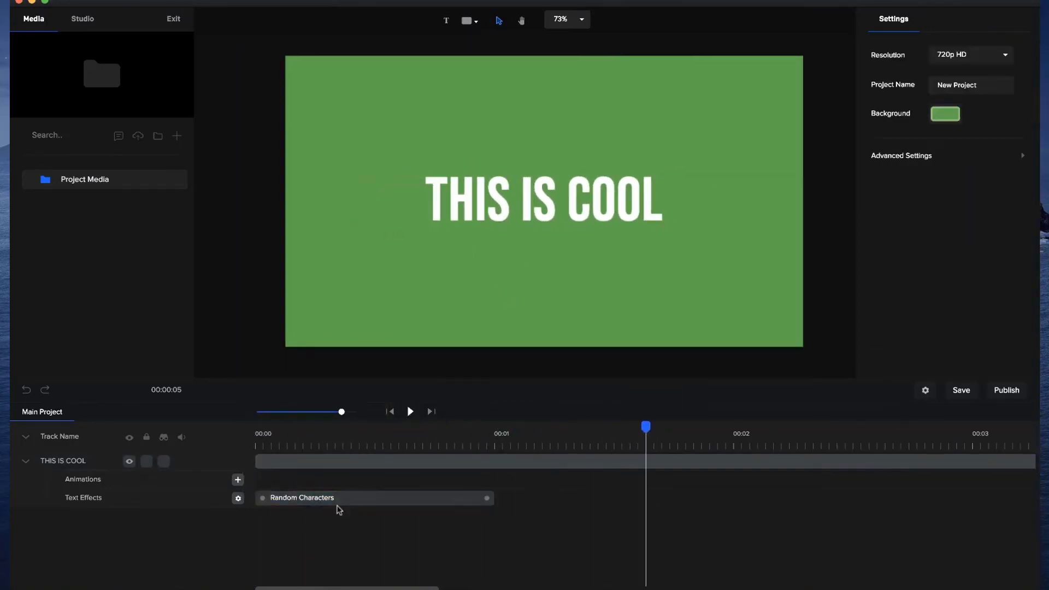
Set the Random Characters effect's character set to 187676r6r98w0er0i09 and play the animation
left_click(334, 500)
left_click(238, 498)
left_click(308, 417)
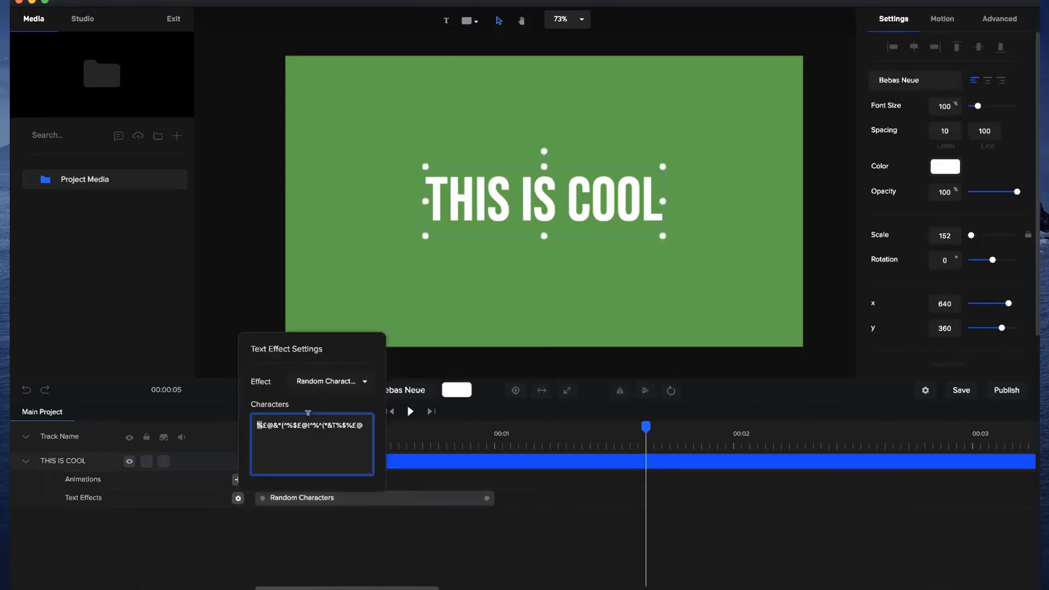
key("super+a")
type("187676r6r98w0er0i09")
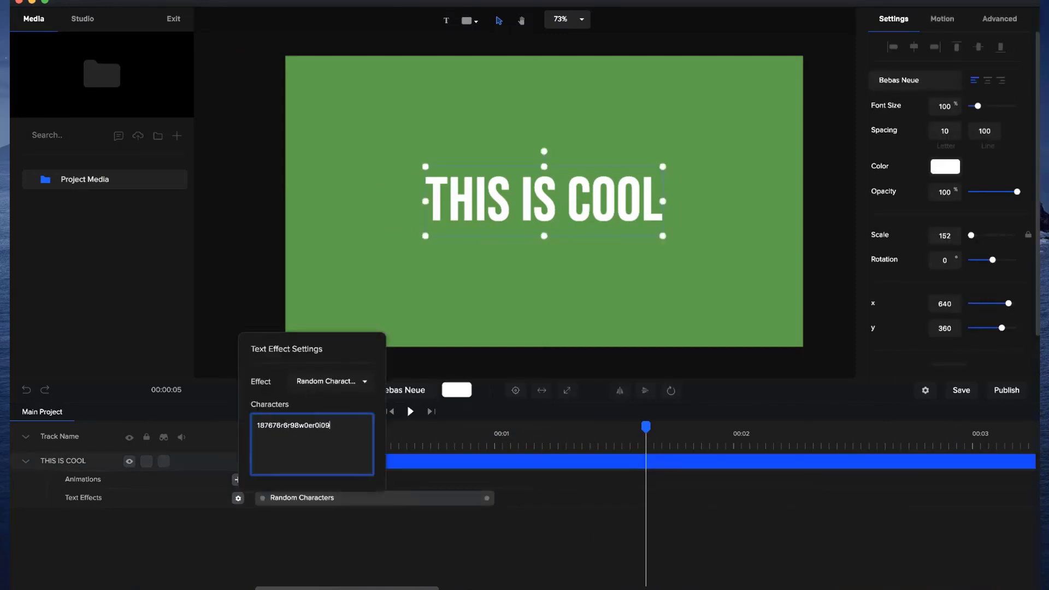
left_click(349, 524)
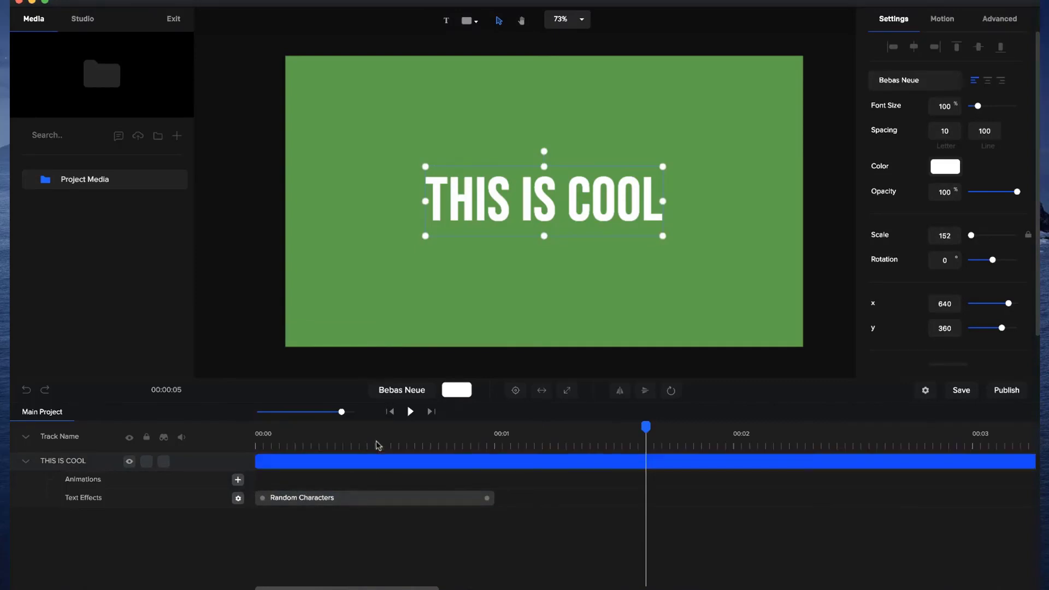
left_click(410, 412)
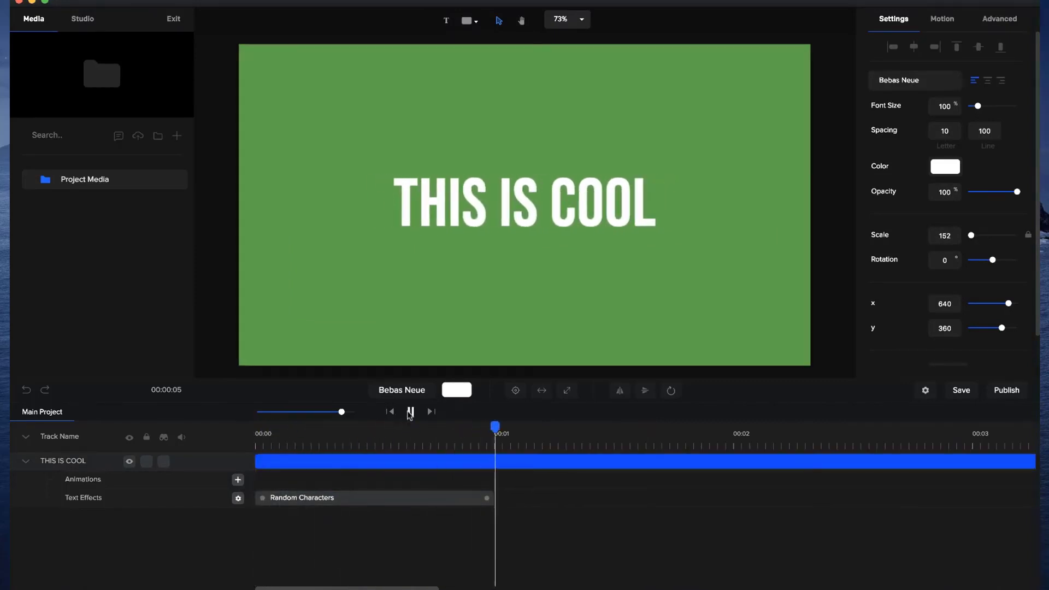
left_click(410, 413)
Turn on the Right to Left setting for the text and scrub back through its effect
scroll(576, 241, "down", 3)
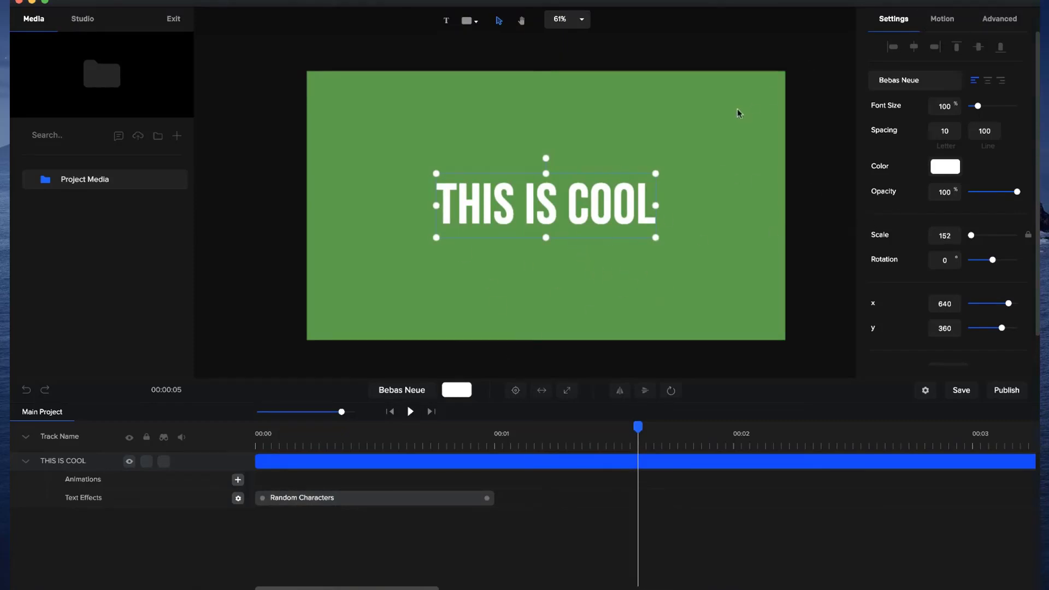
scroll(902, 150, "down", 2)
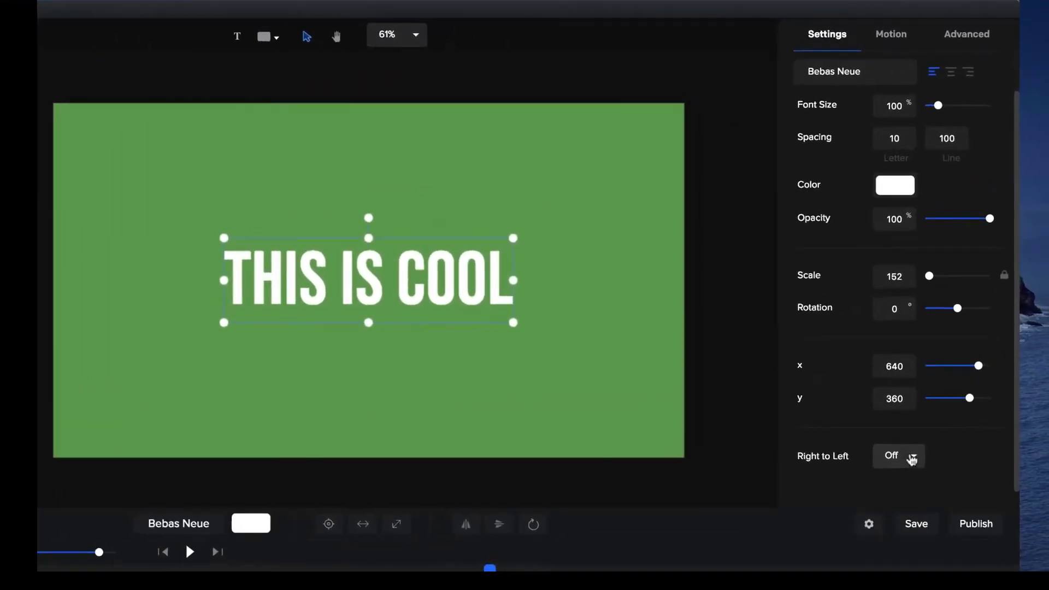
left_click(898, 458)
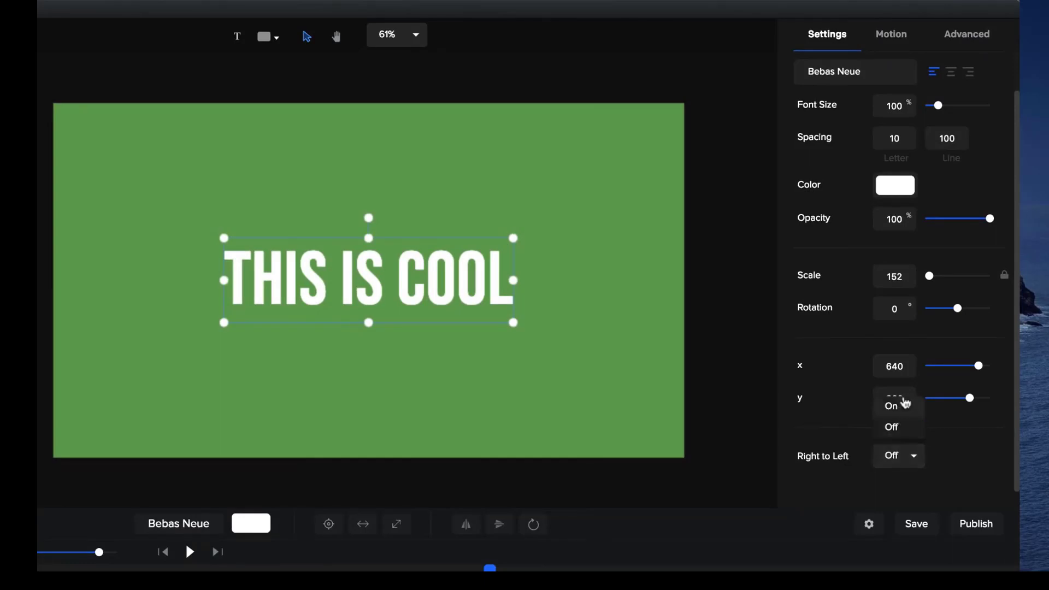
left_click(901, 407)
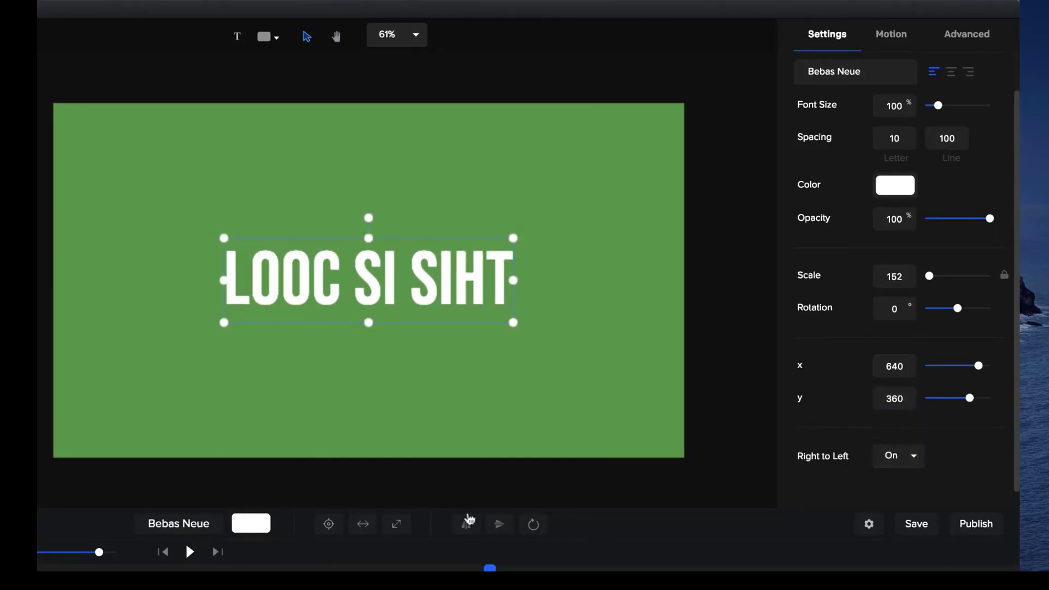
left_click_drag(491, 569, 480, 569)
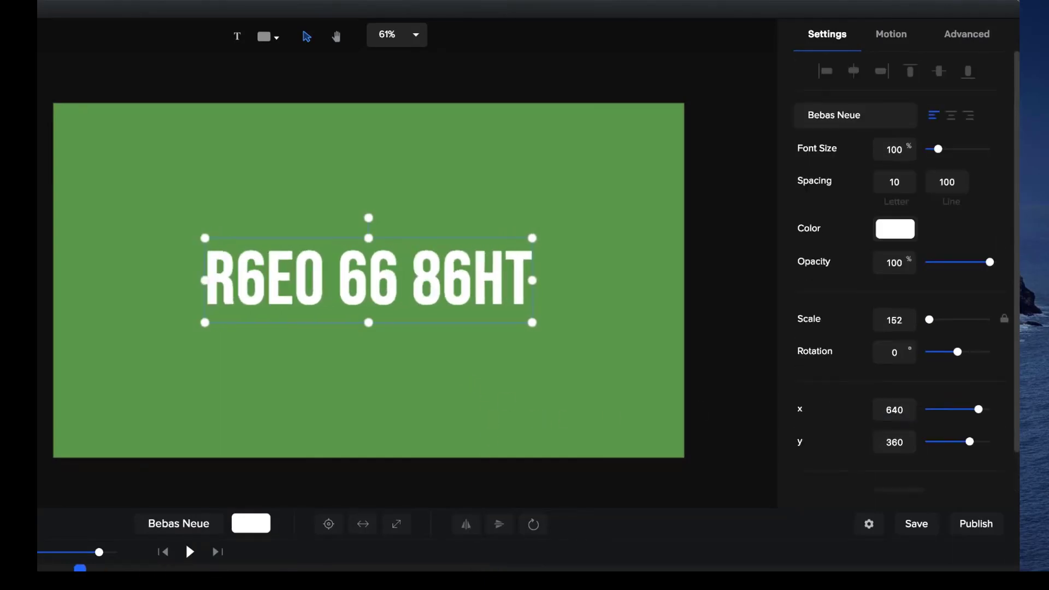
Replace the right-to-left text with hello and scrub through its random character animation
triple_click(403, 277)
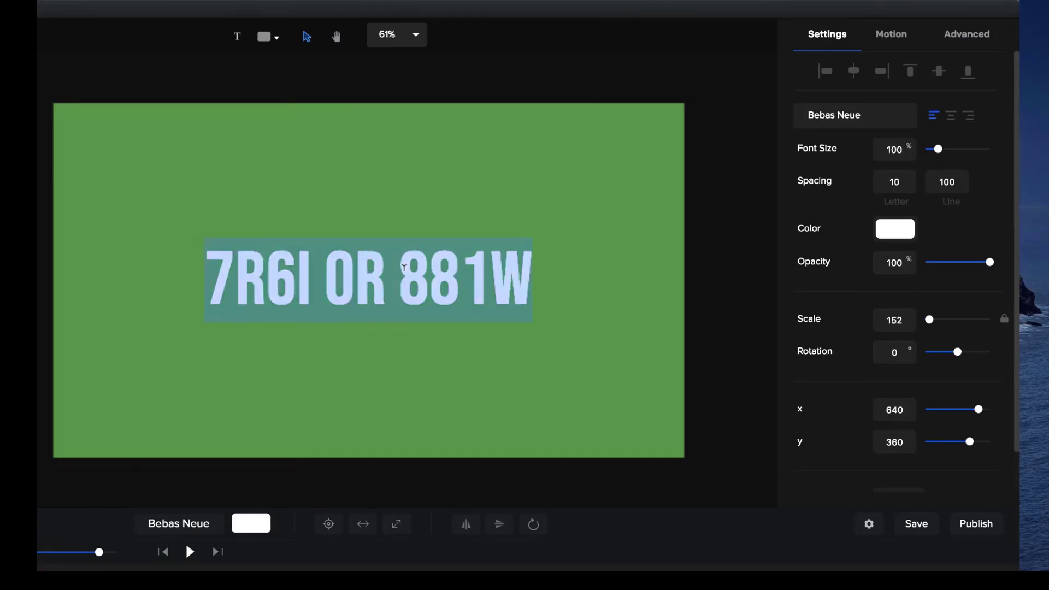
type("hello")
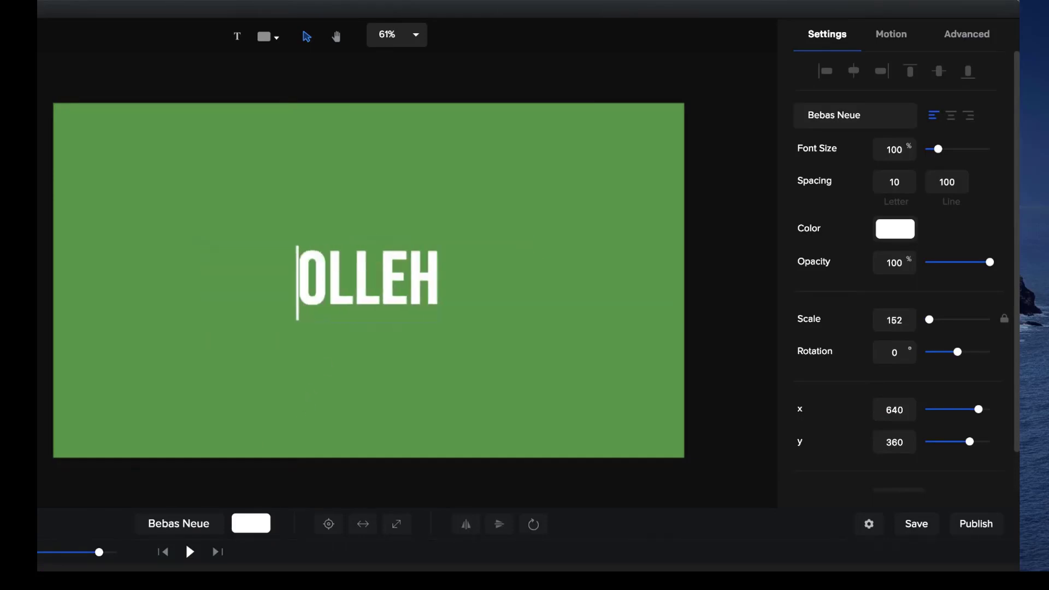
left_click(475, 327)
left_click(406, 298)
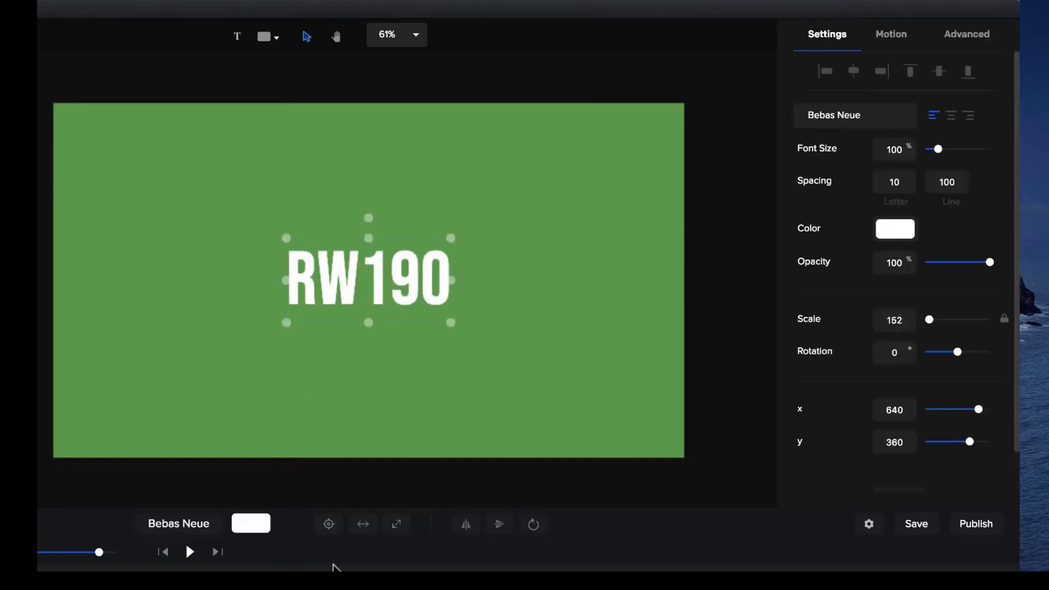
left_click(332, 567)
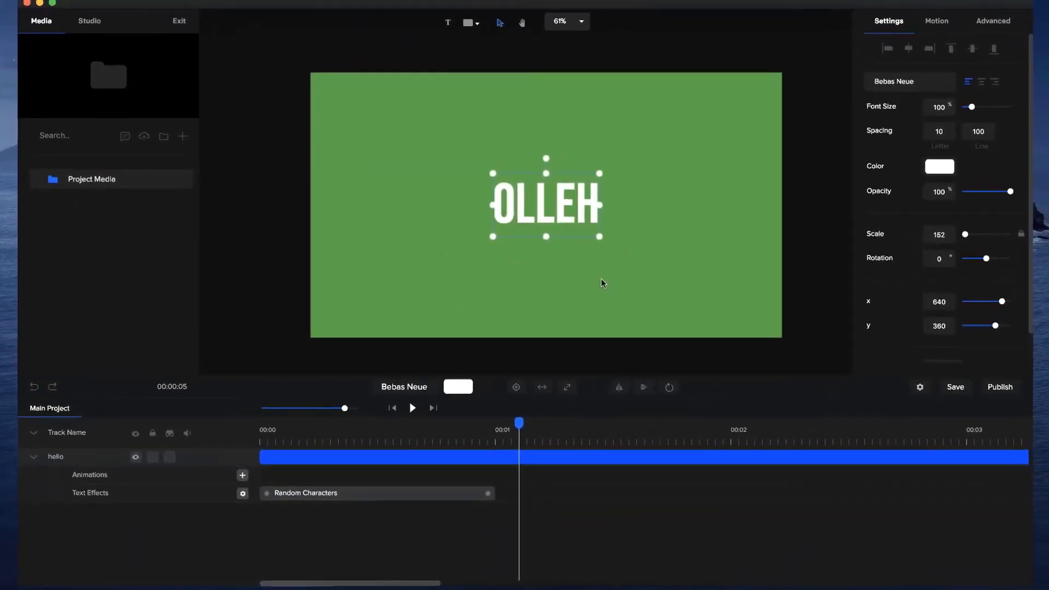
Delete the hello text clip from the project
left_click_drag(344, 409, 327, 409)
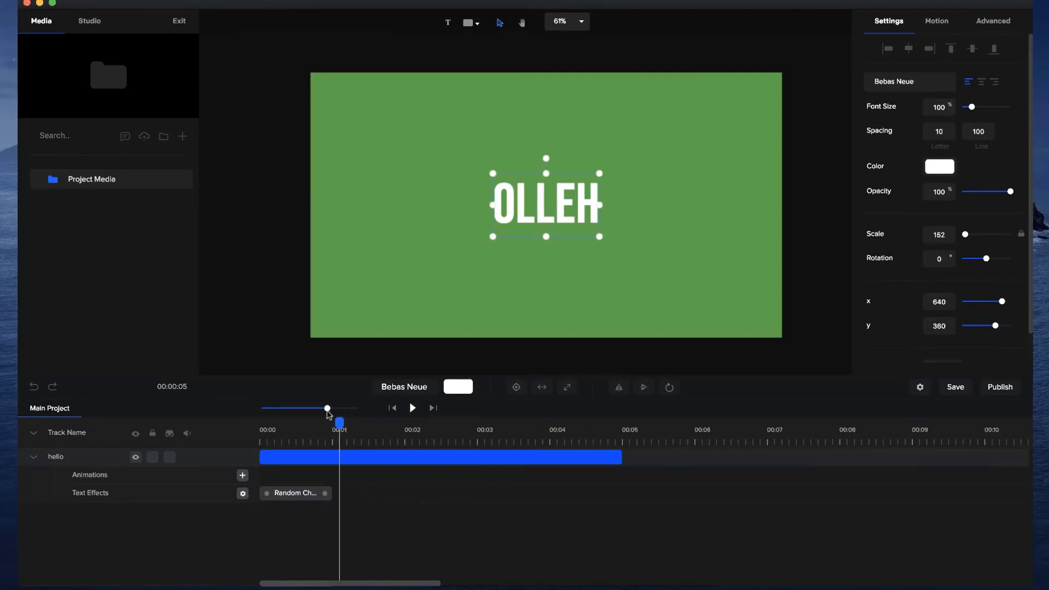
left_click(669, 226)
left_click(503, 205)
key("BackSpace")
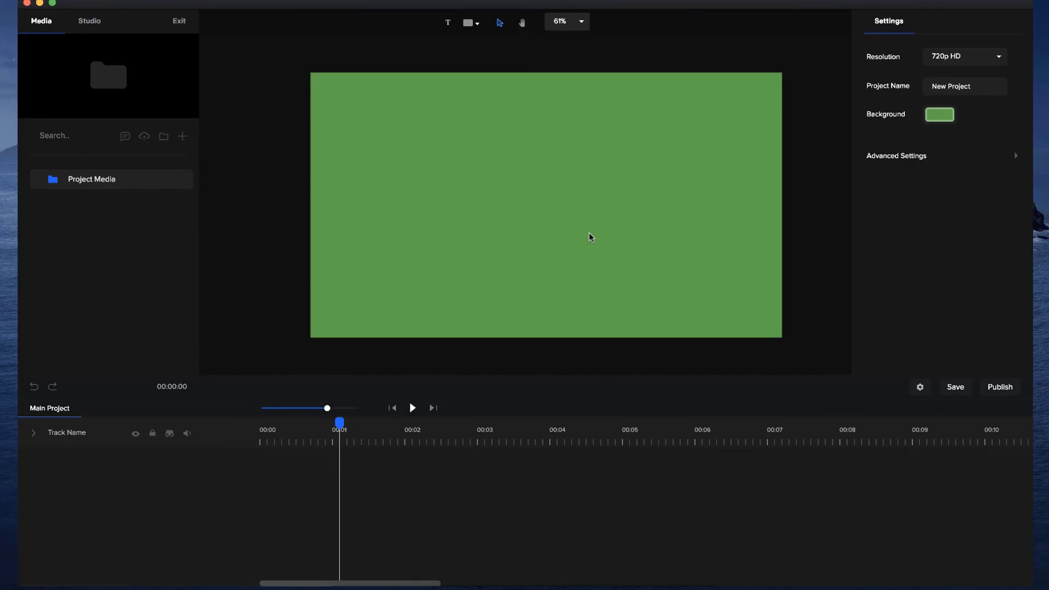
Examine the file types offered in the export options, then close them without exporting
left_click(1000, 387)
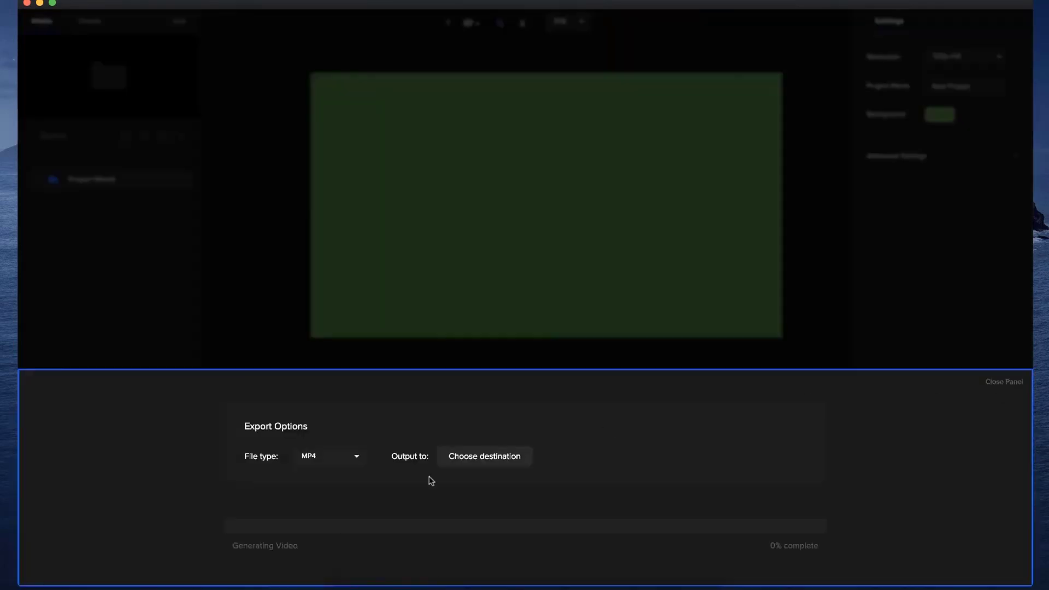
left_click(344, 457)
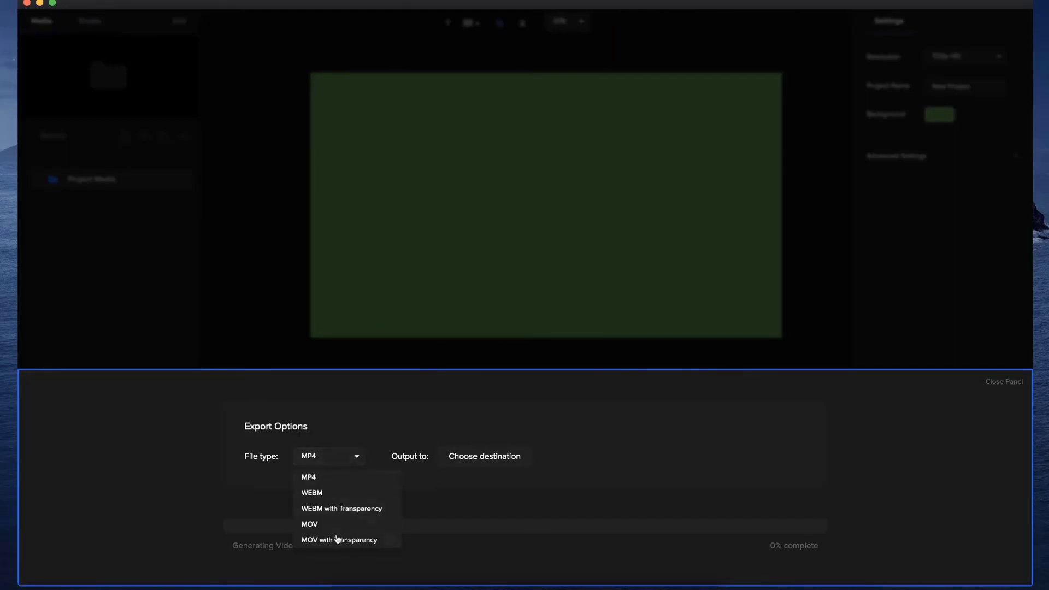
left_click(570, 378)
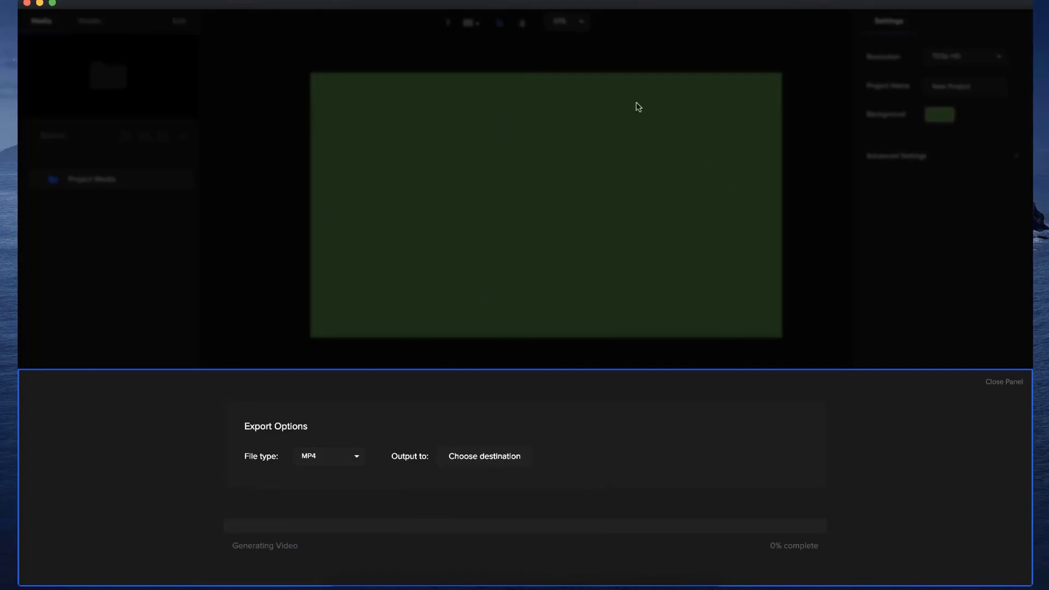
left_click(996, 382)
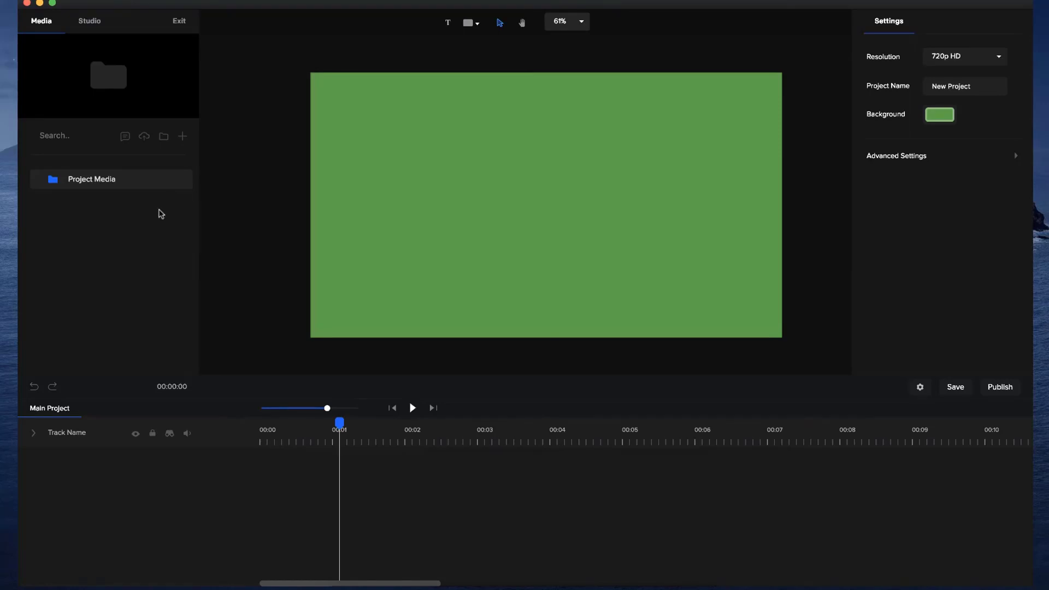
Open the Text to Speech tool and examine its script field and pause syntax
left_click(125, 137)
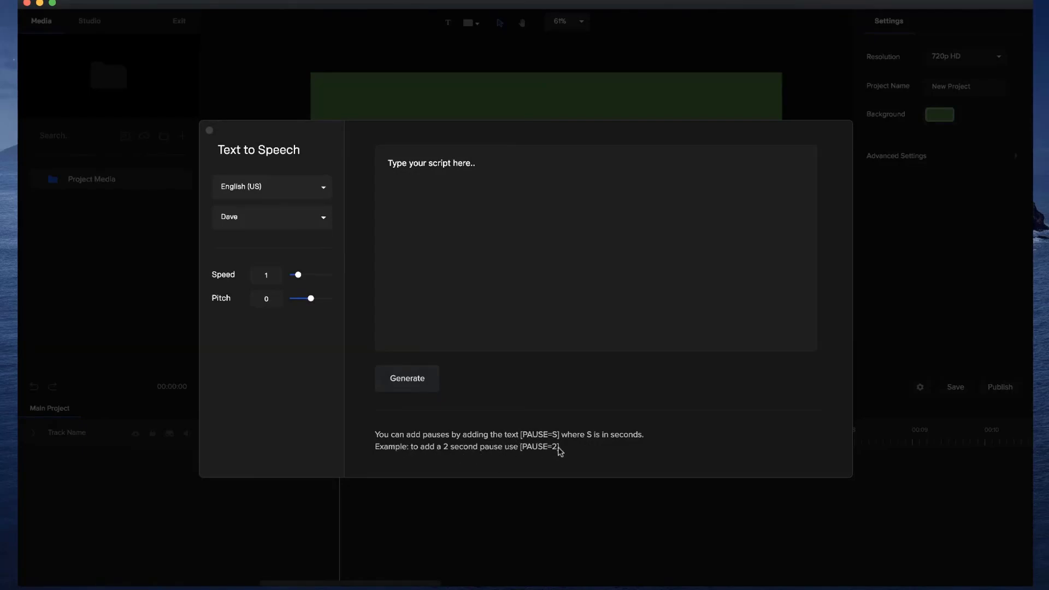
left_click(490, 164)
triple_click(421, 163)
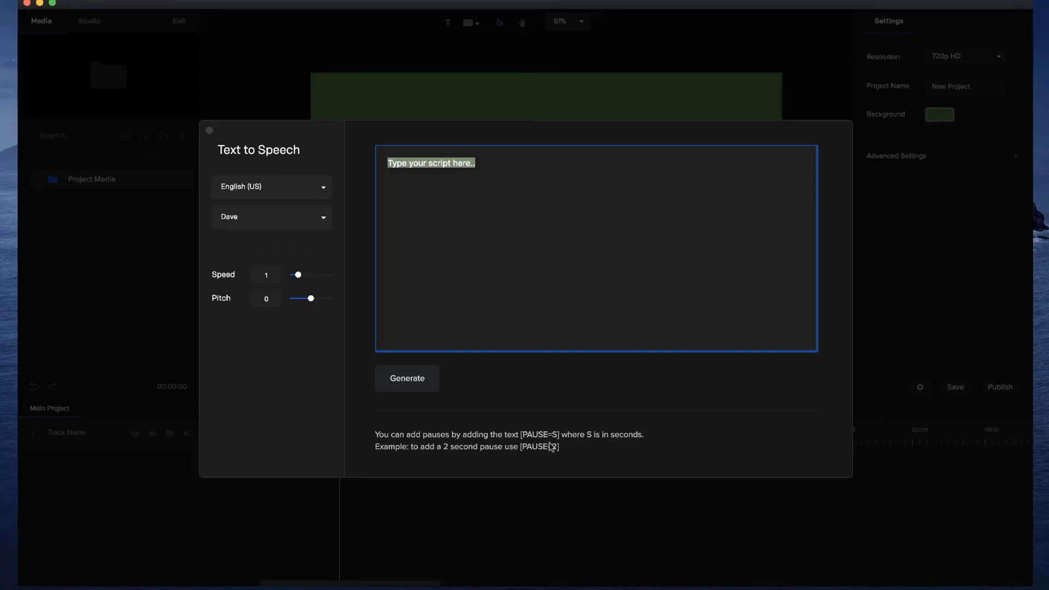
left_click(436, 217)
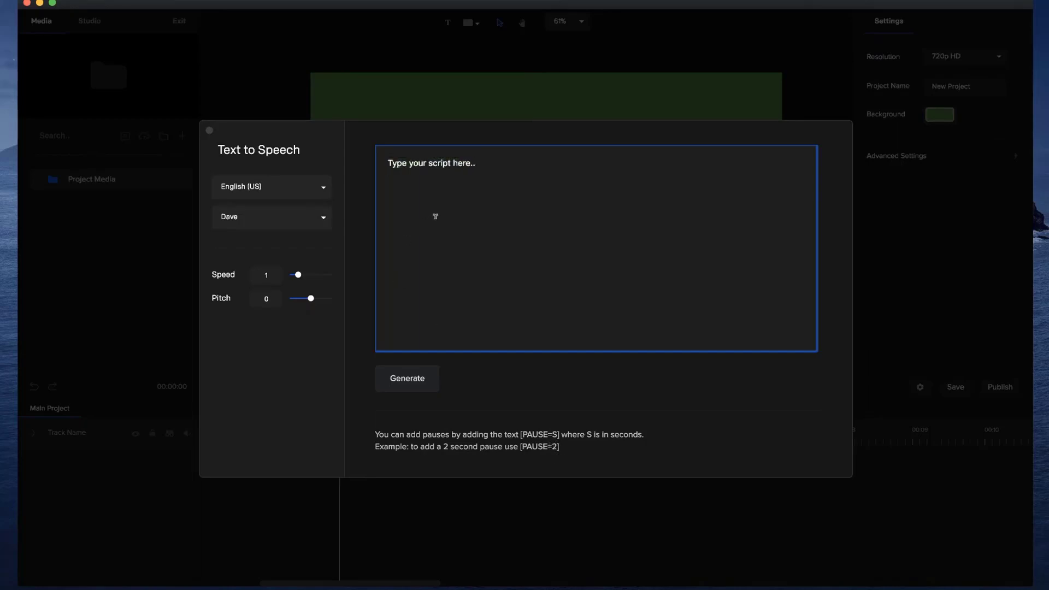